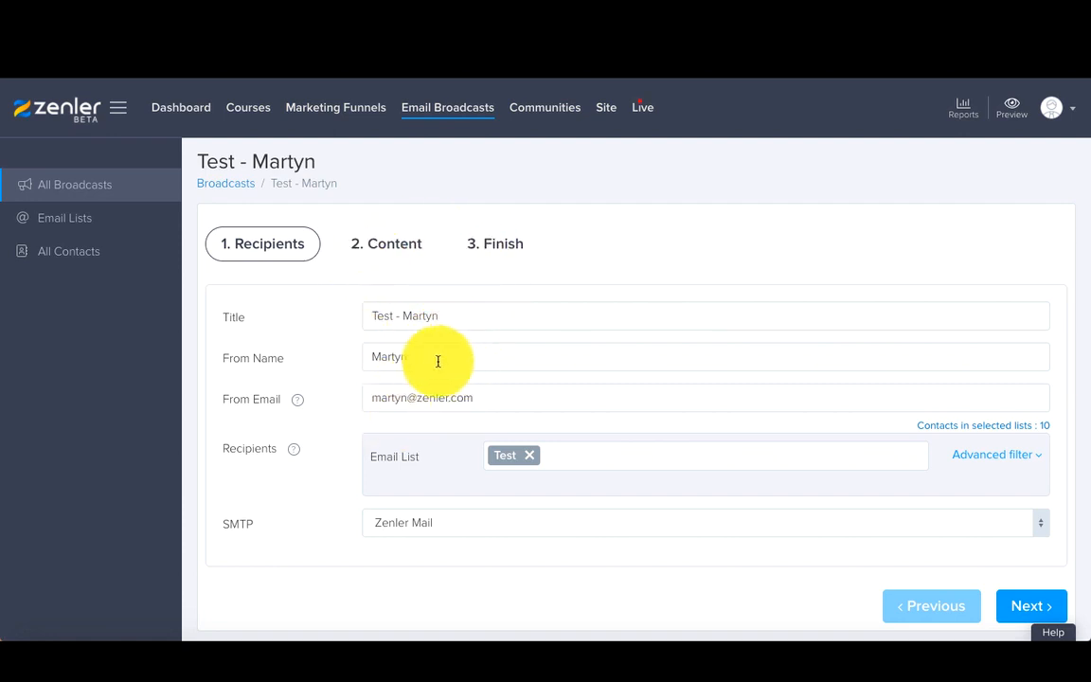
# Step: Open the advanced recipient filter and add a filter group named topteam
pyautogui.moveTo(294, 454)
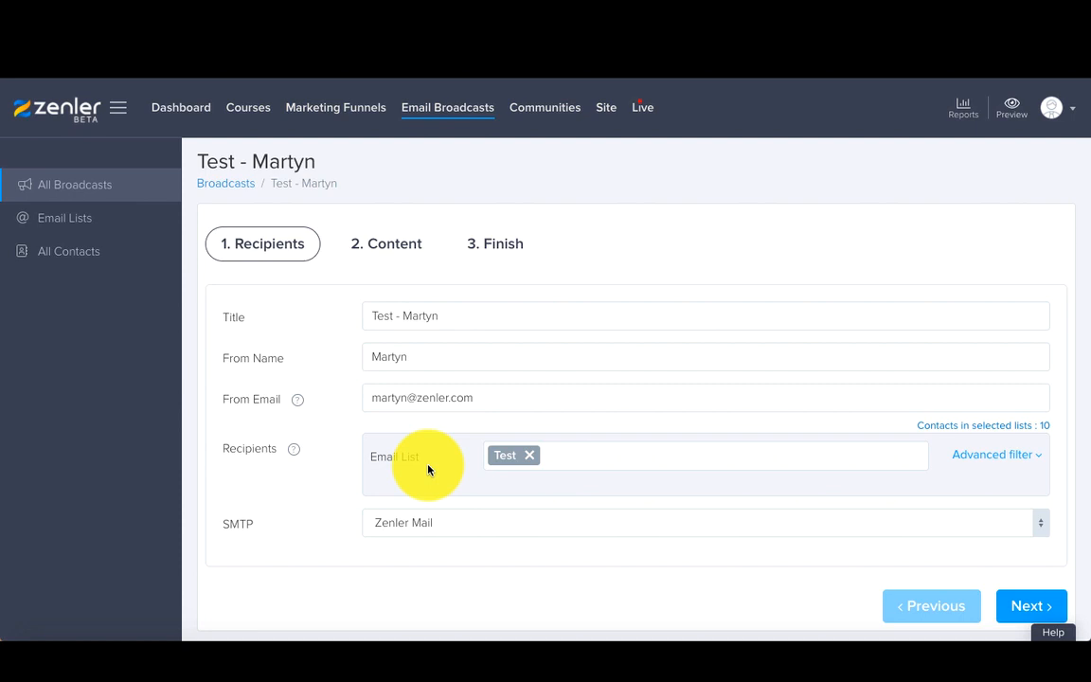
pyautogui.click(981, 456)
pyautogui.scroll(-2, 742, 443)
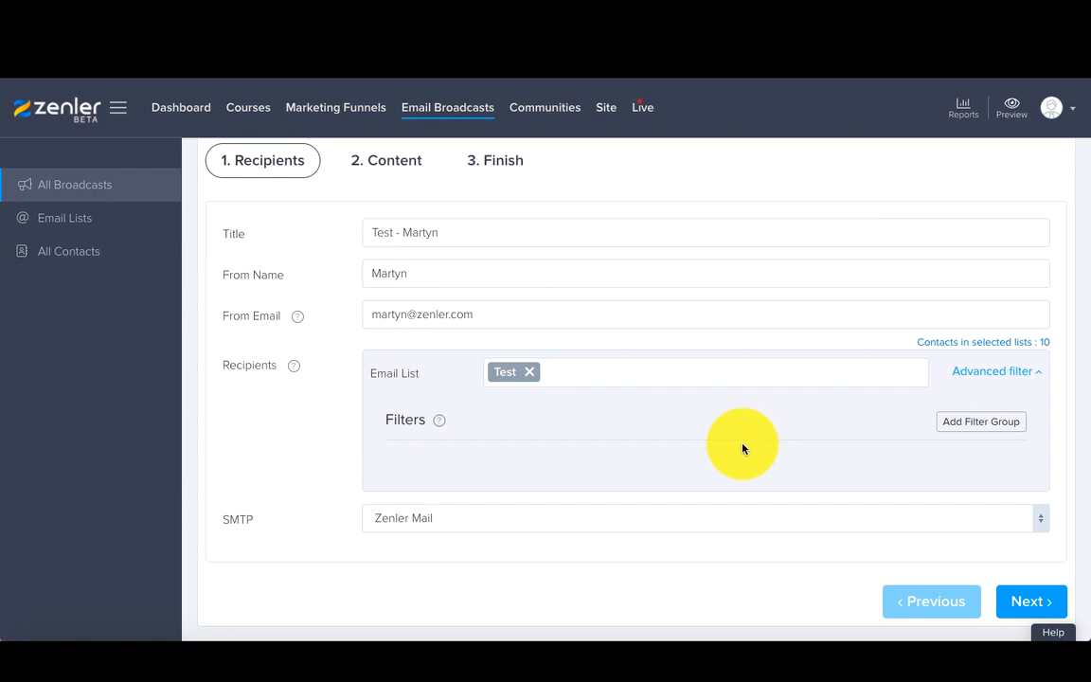
pyautogui.click(962, 421)
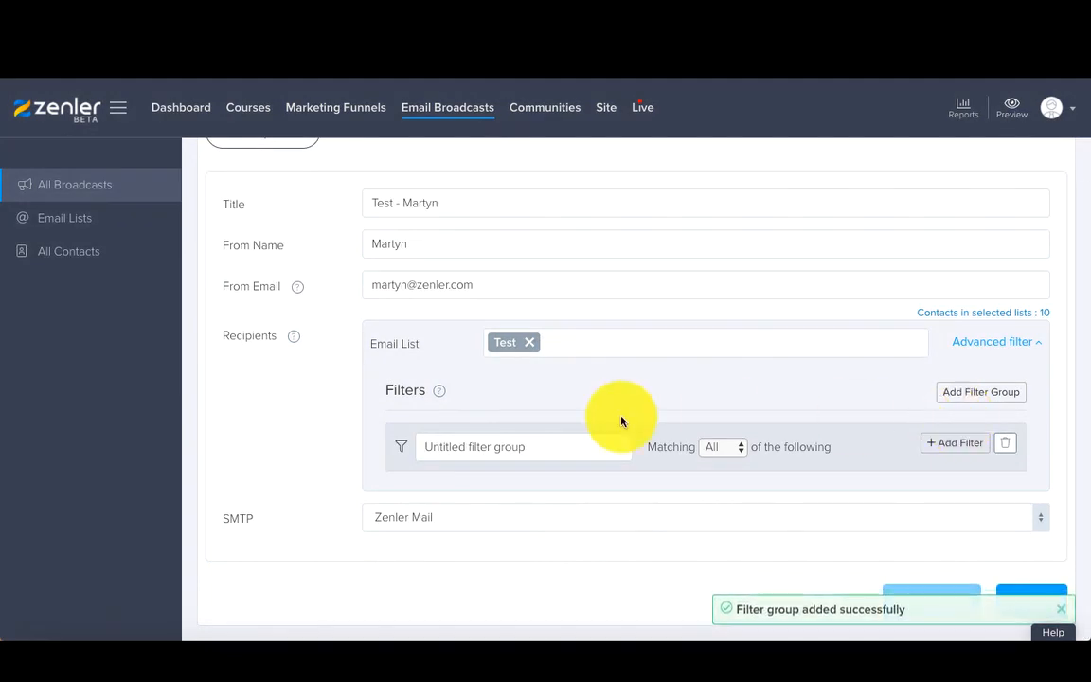
pyautogui.moveTo(502, 446); pyautogui.dragTo(414, 445)
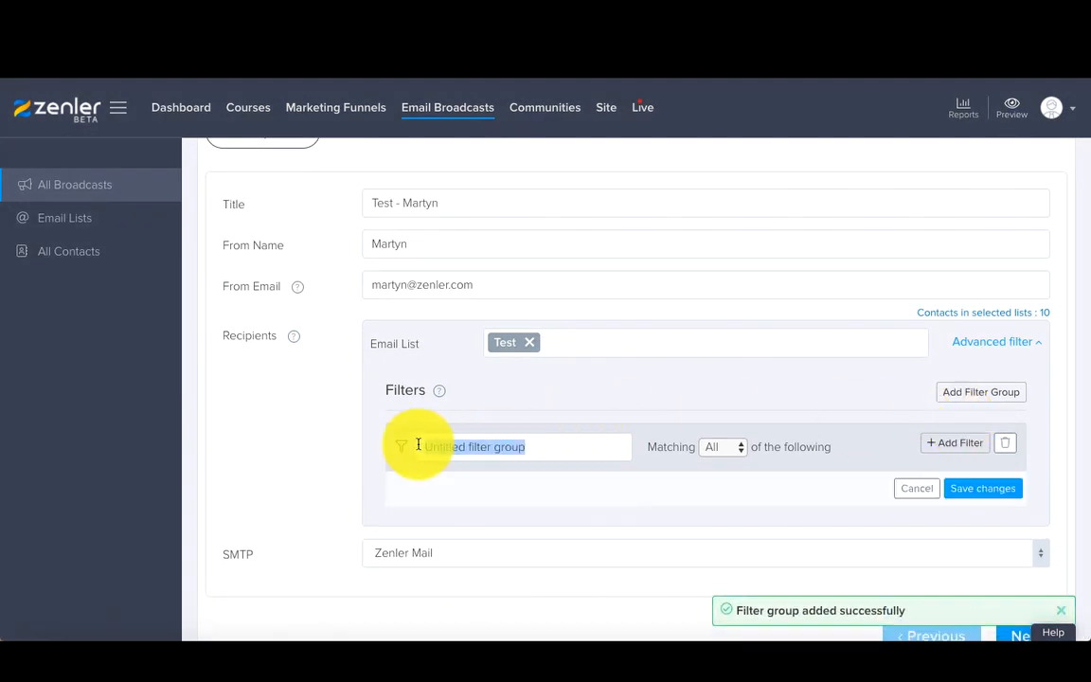
pyautogui.write('topteam')
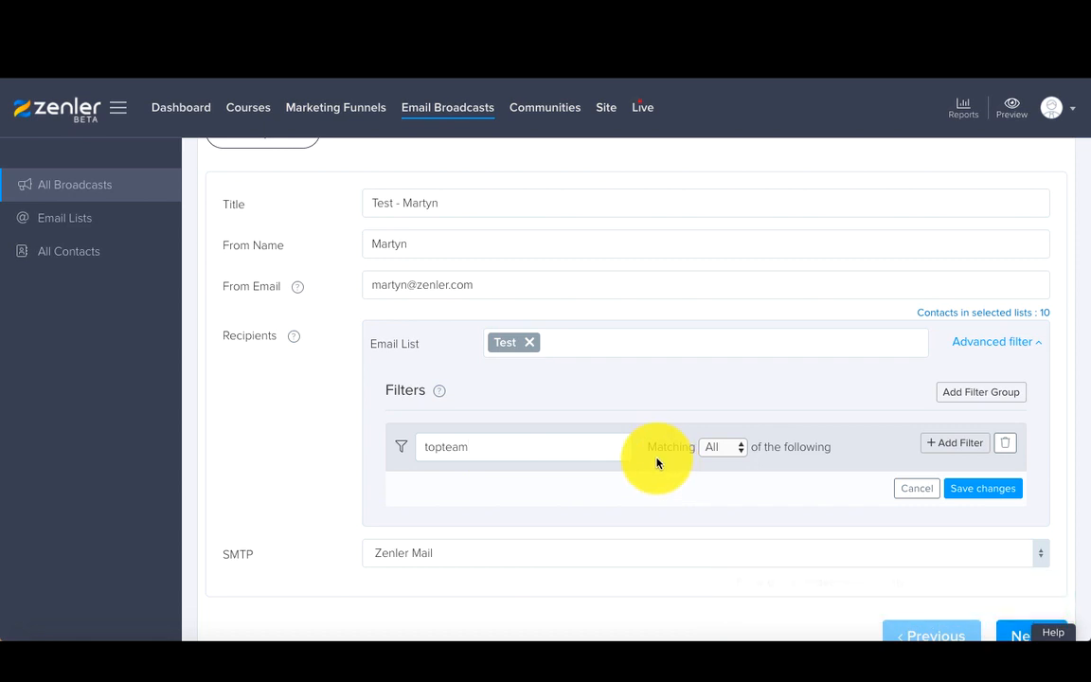
# Step: Add a filter to topteam for contacts who completed the course Build Lego Forma Model like a Pro-copy
pyautogui.click(944, 446)
pyautogui.click(464, 492)
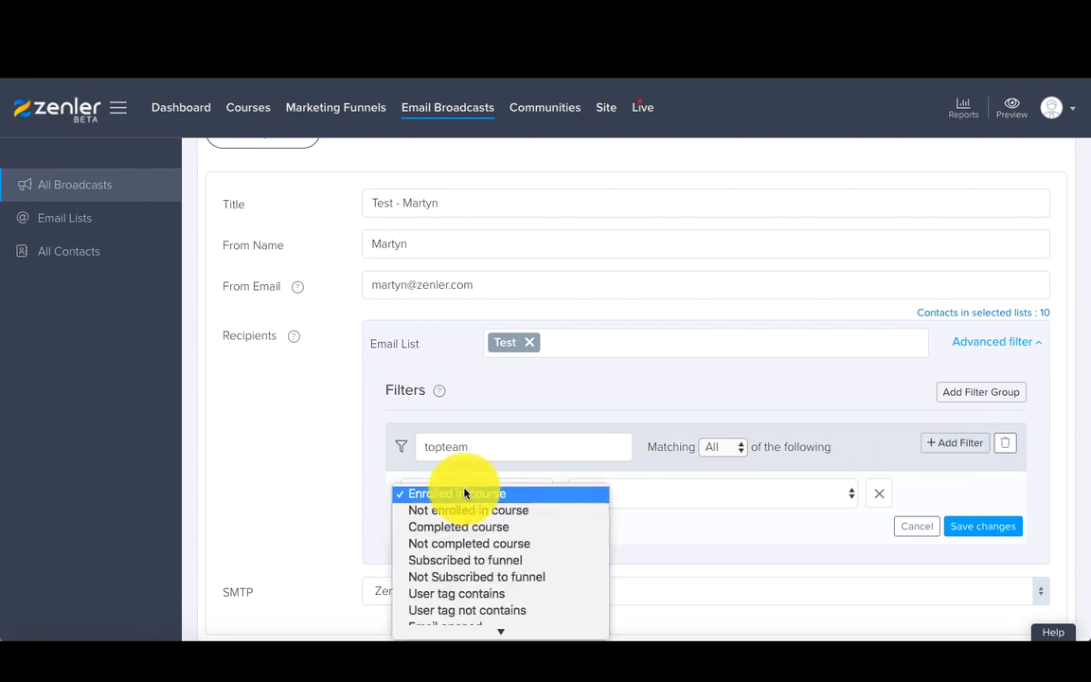
pyautogui.scroll(-1, 461, 518)
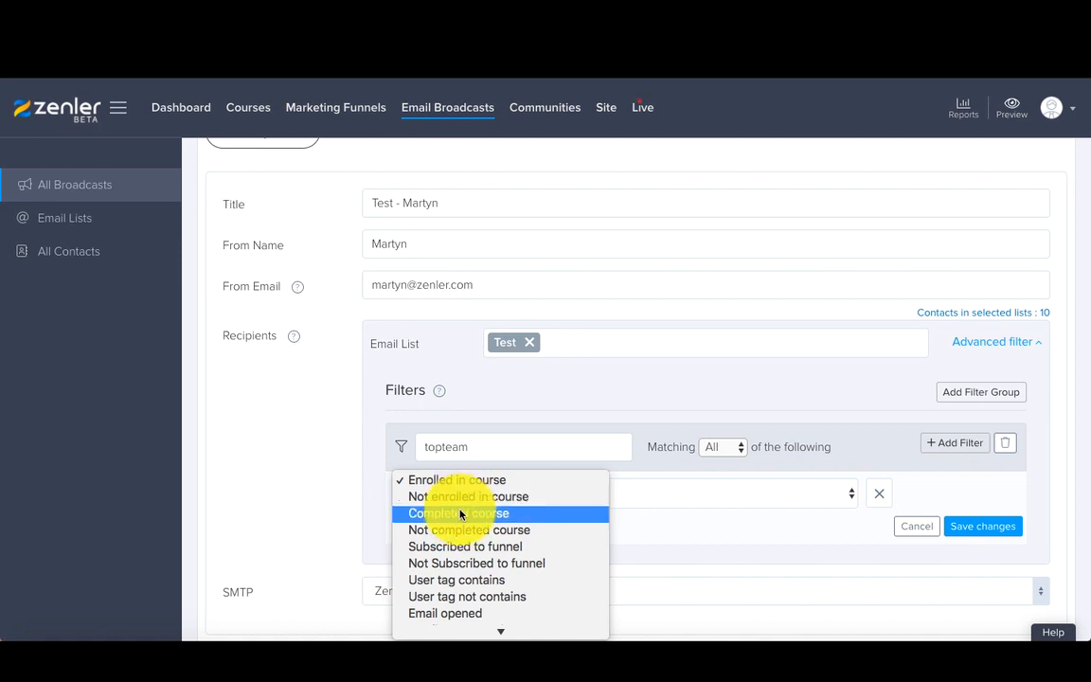
pyautogui.click(461, 514)
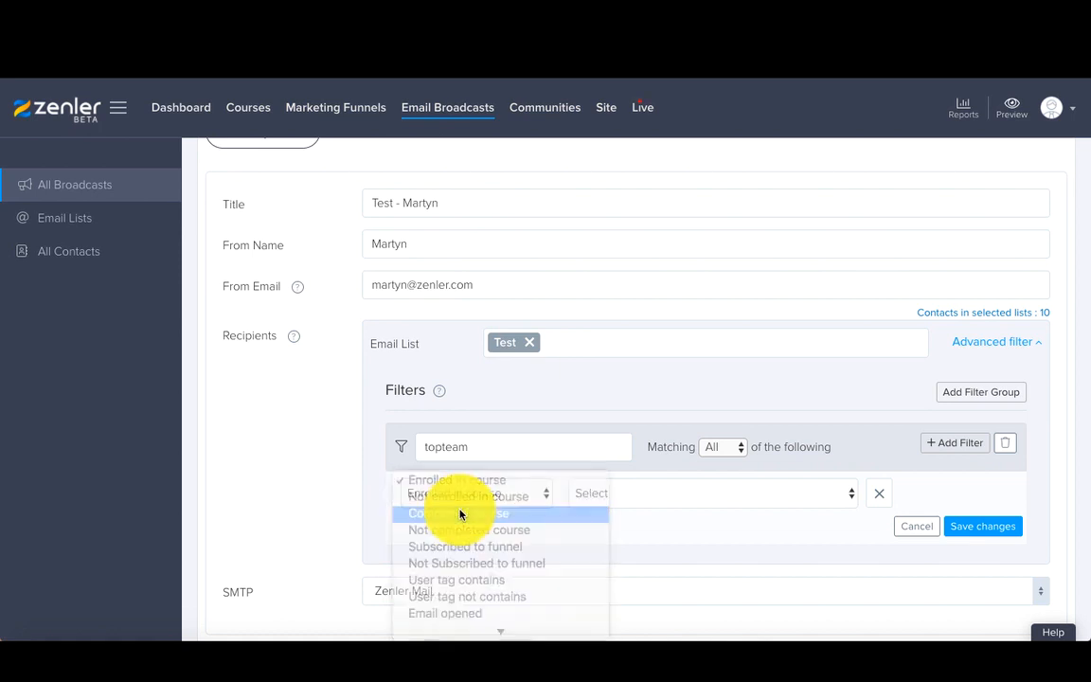
pyautogui.click(616, 494)
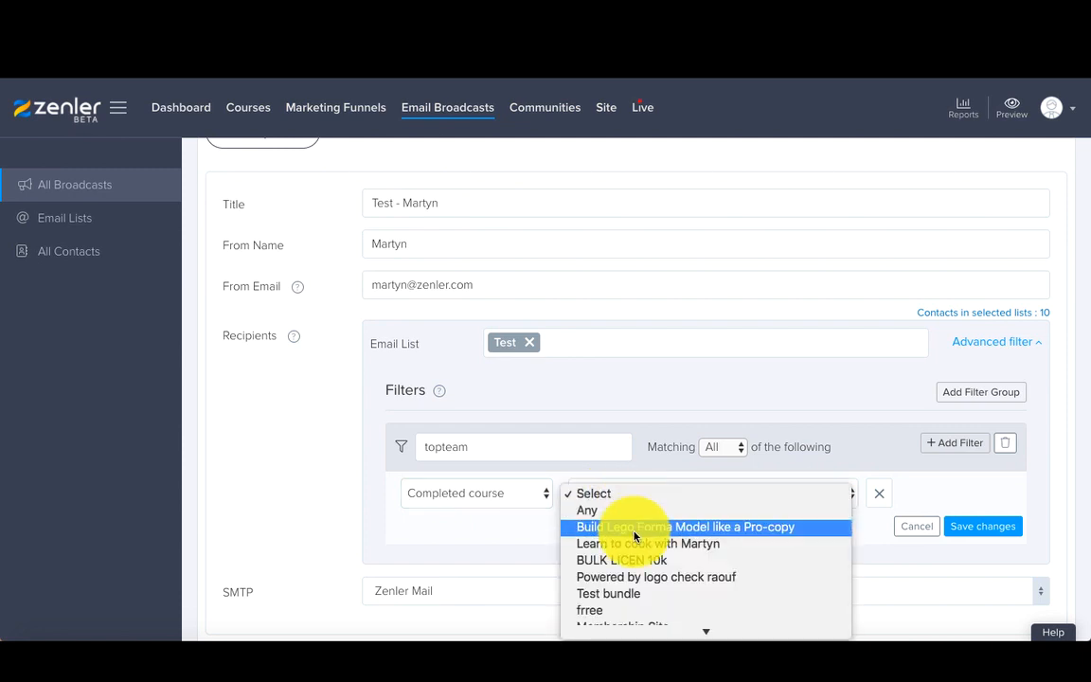
pyautogui.click(635, 531)
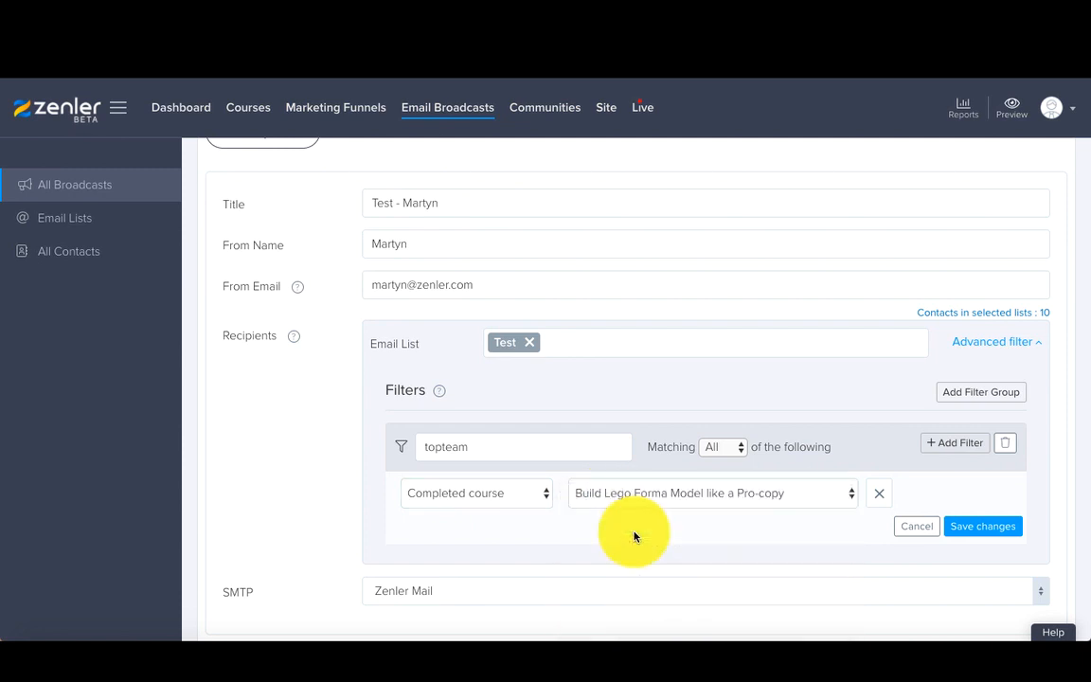
# Step: Add a second Completed course filter for the Learn to cook course
pyautogui.click(955, 444)
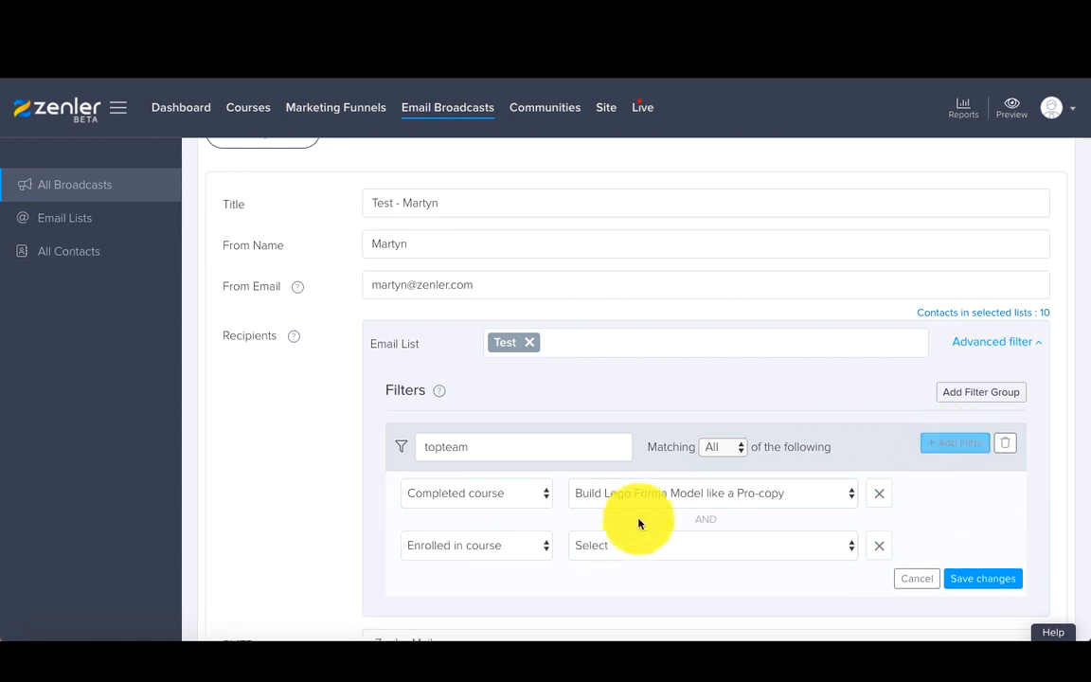
pyautogui.click(502, 547)
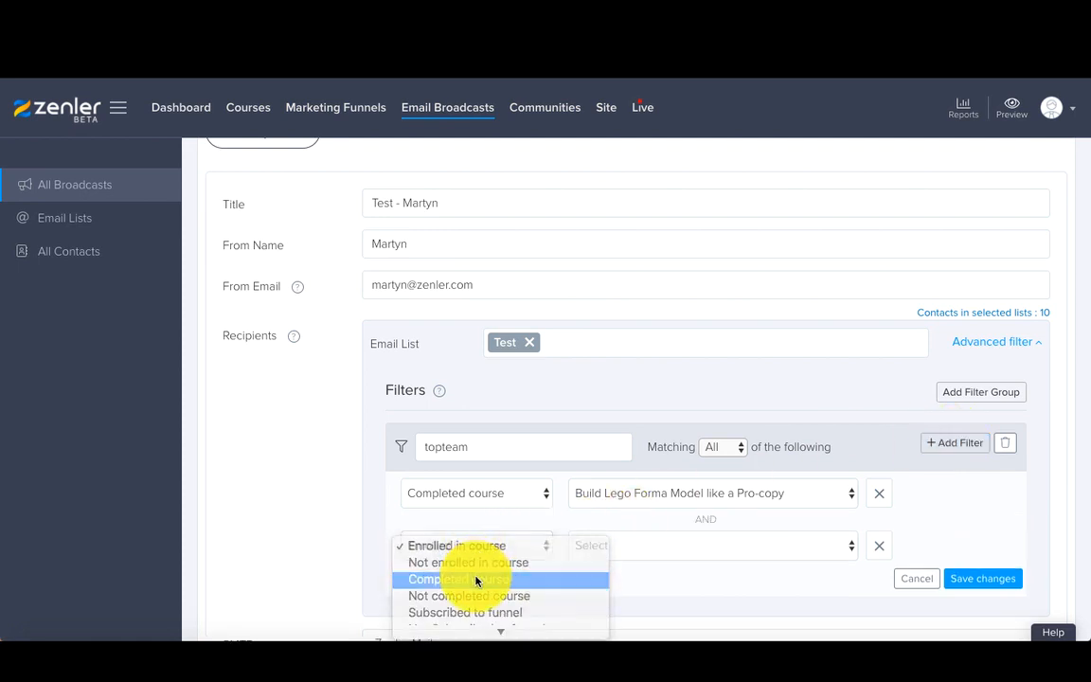
pyautogui.click(479, 578)
pyautogui.click(631, 550)
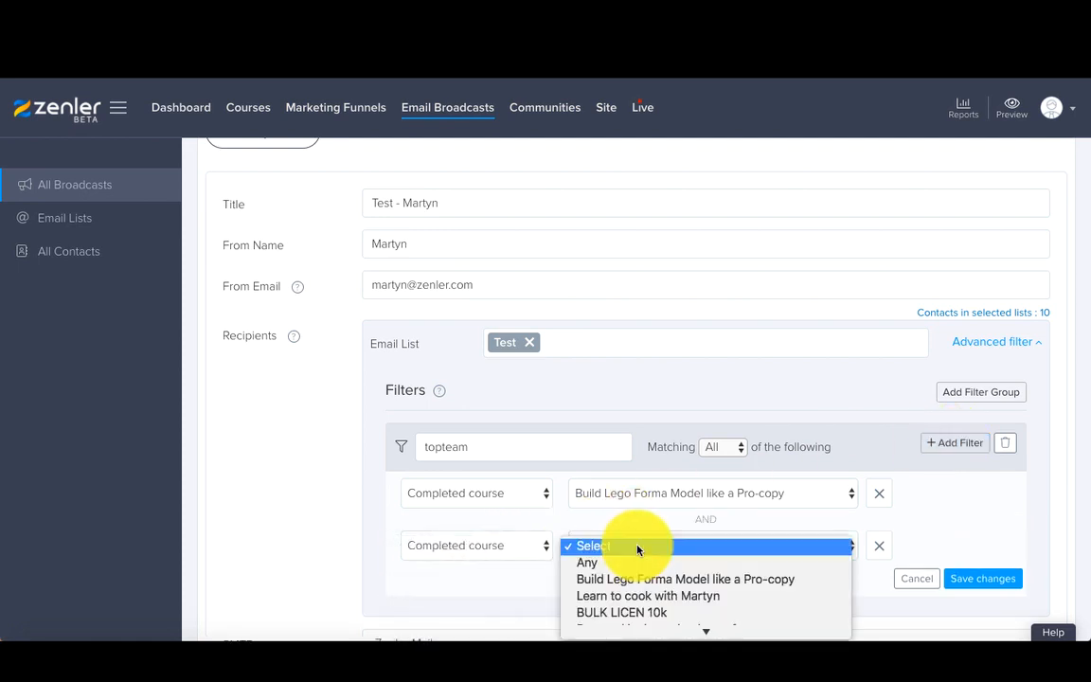
pyautogui.click(647, 594)
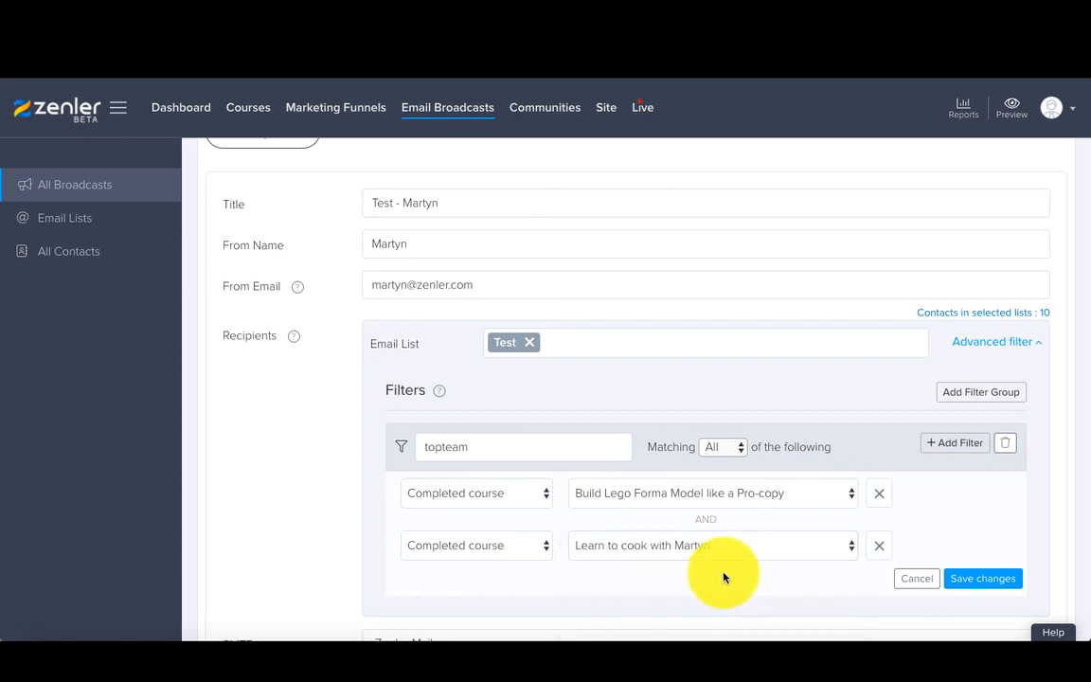
# Step: Add an Email opened filter for the Thank you again email and save the topteam group's filters
pyautogui.scroll(-1, 724, 576)
pyautogui.click(955, 374)
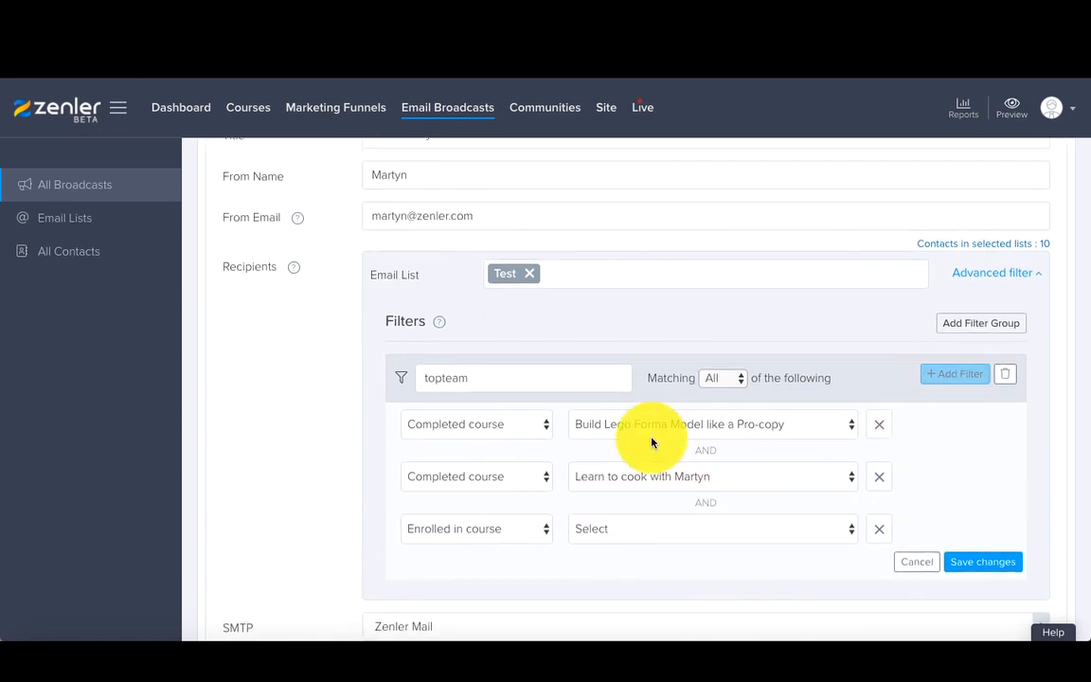
pyautogui.click(478, 513)
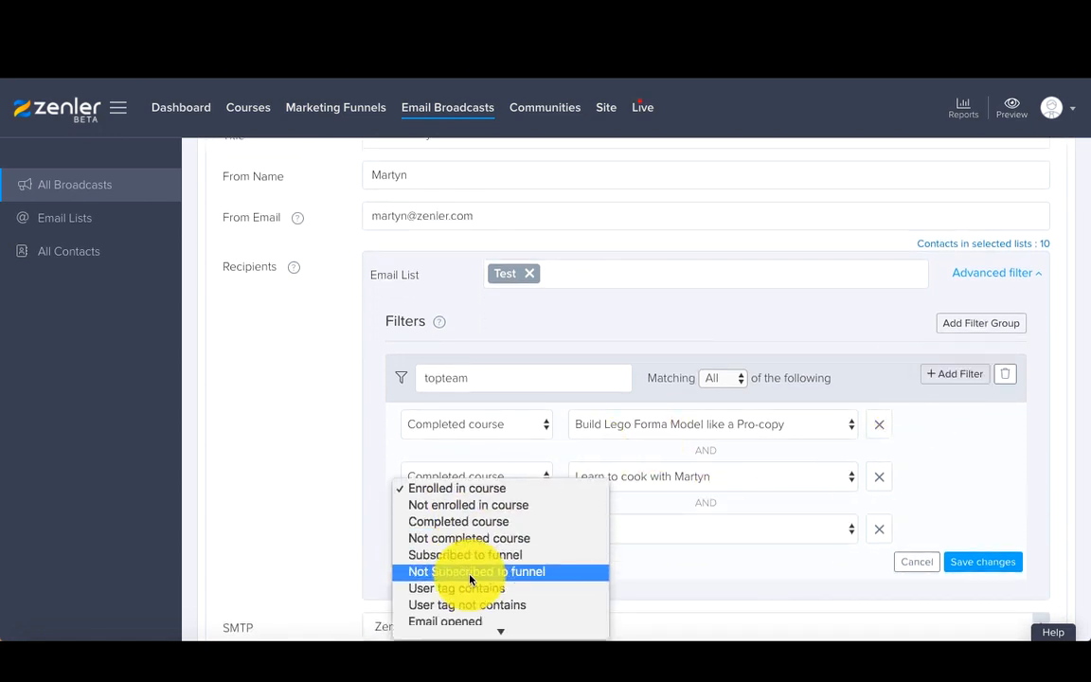
pyautogui.scroll(-2, 470, 579)
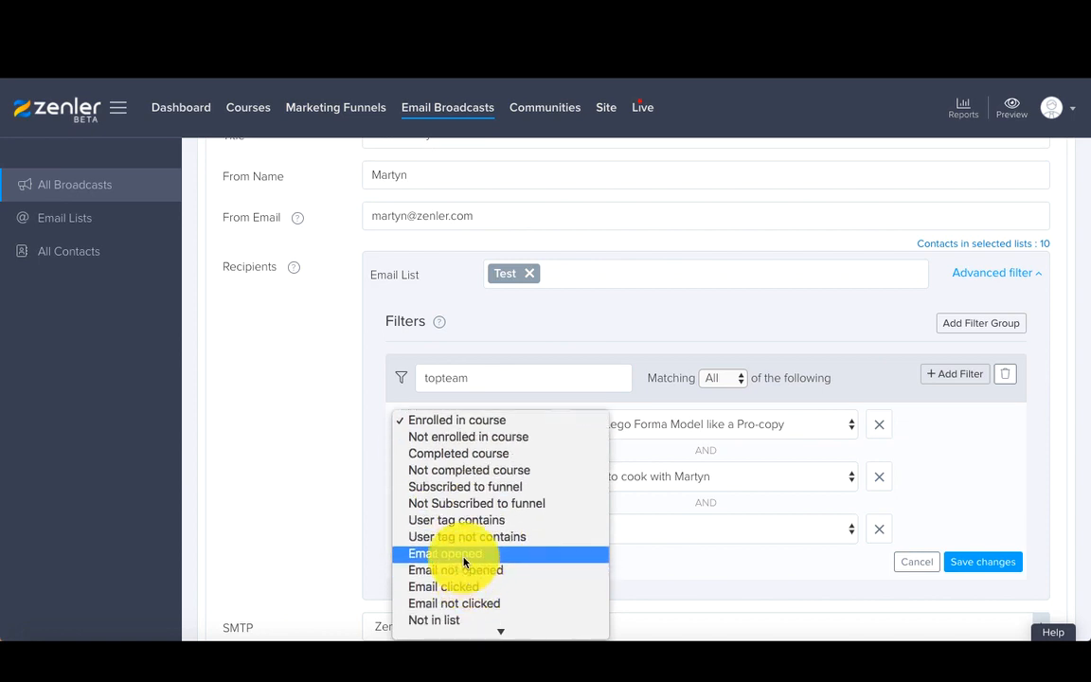
pyautogui.click(498, 549)
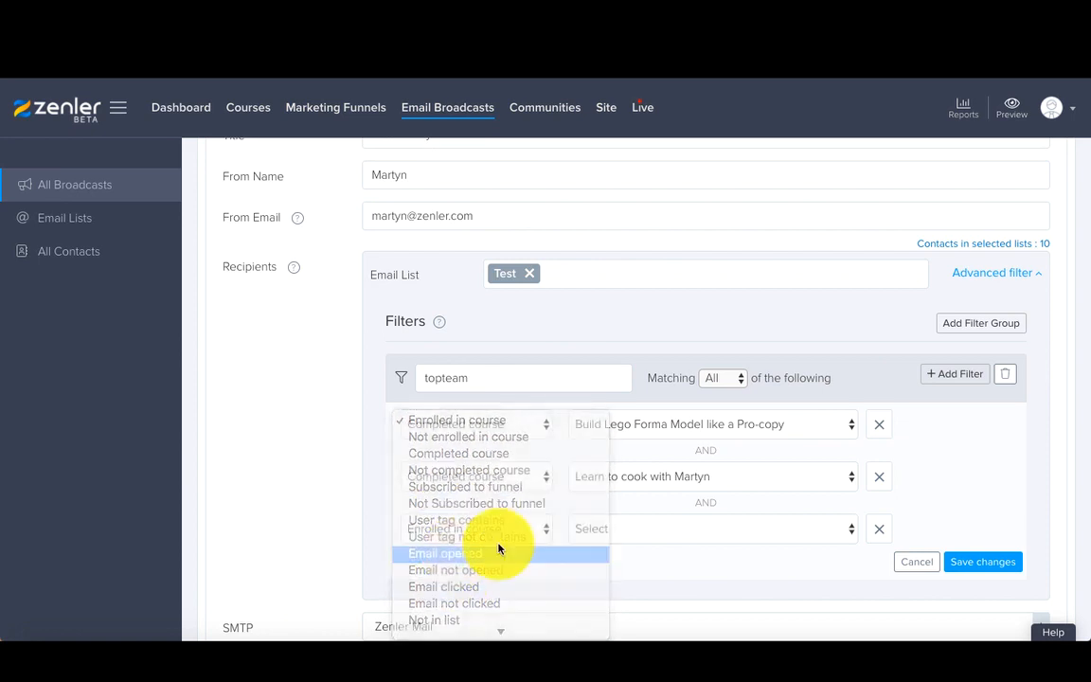
pyautogui.click(660, 539)
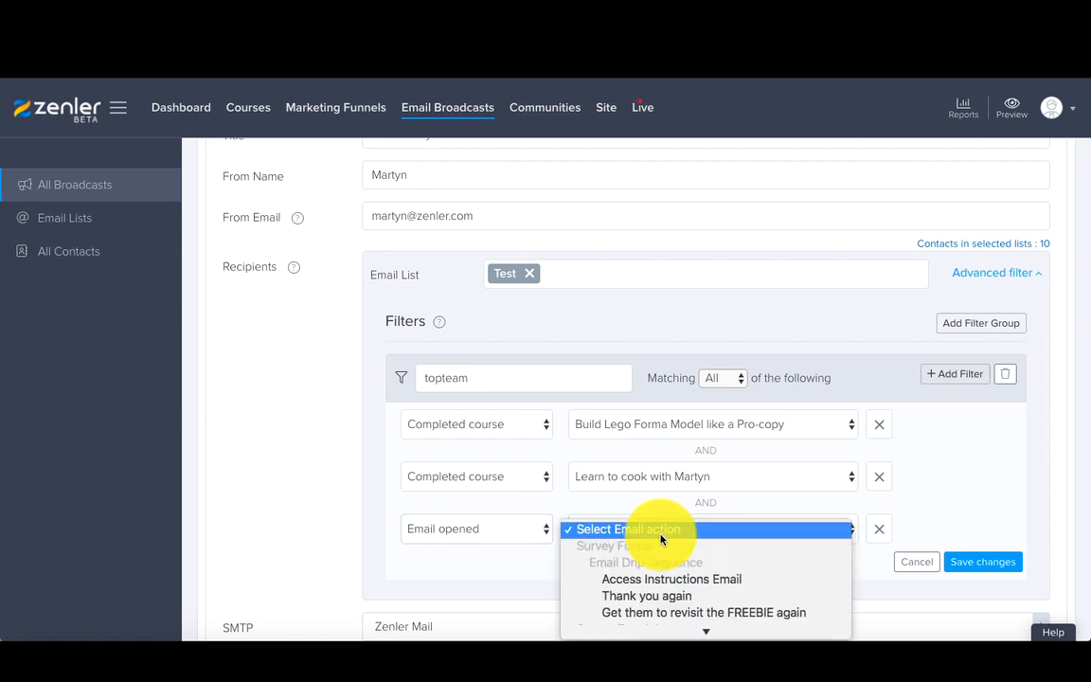
pyautogui.click(665, 598)
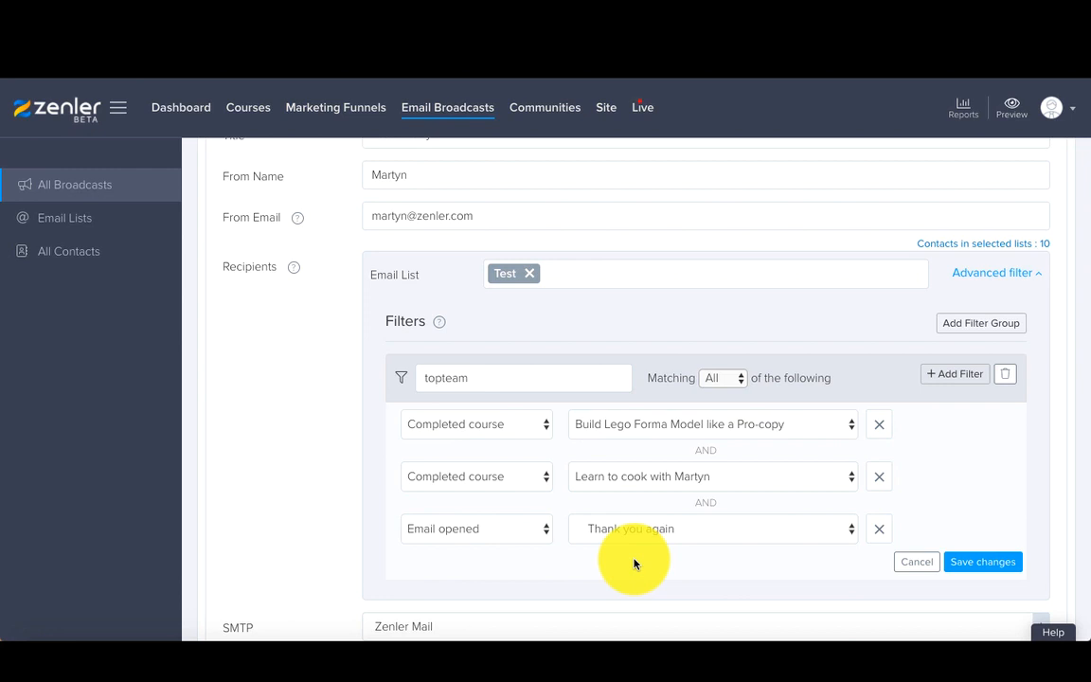
pyautogui.scroll(-1, 634, 563)
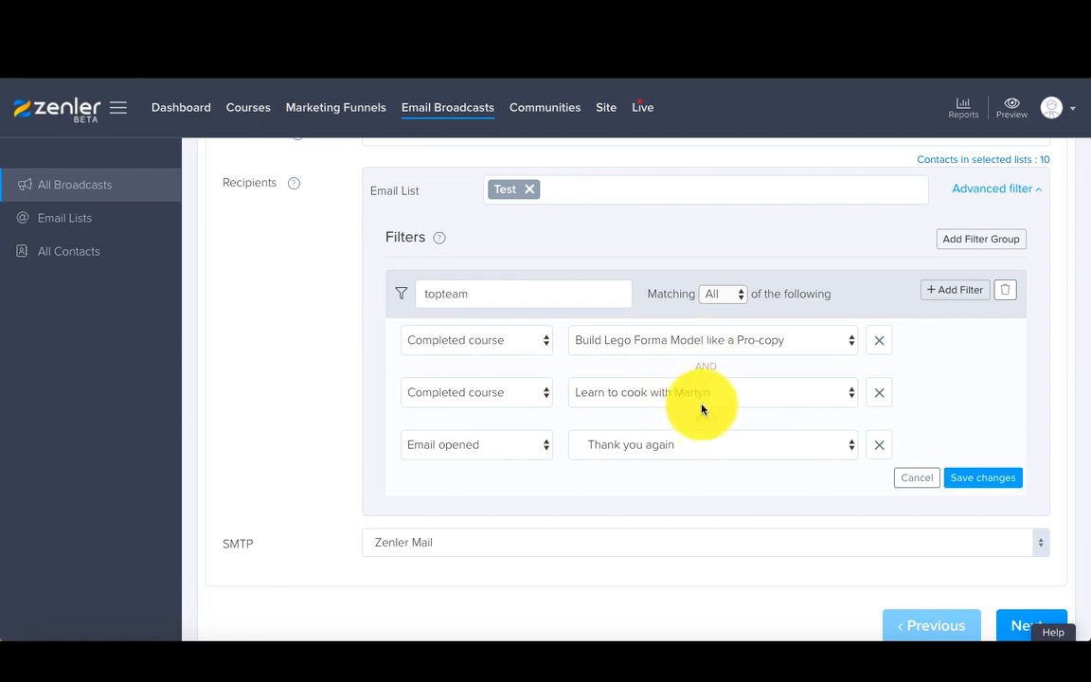
pyautogui.click(969, 477)
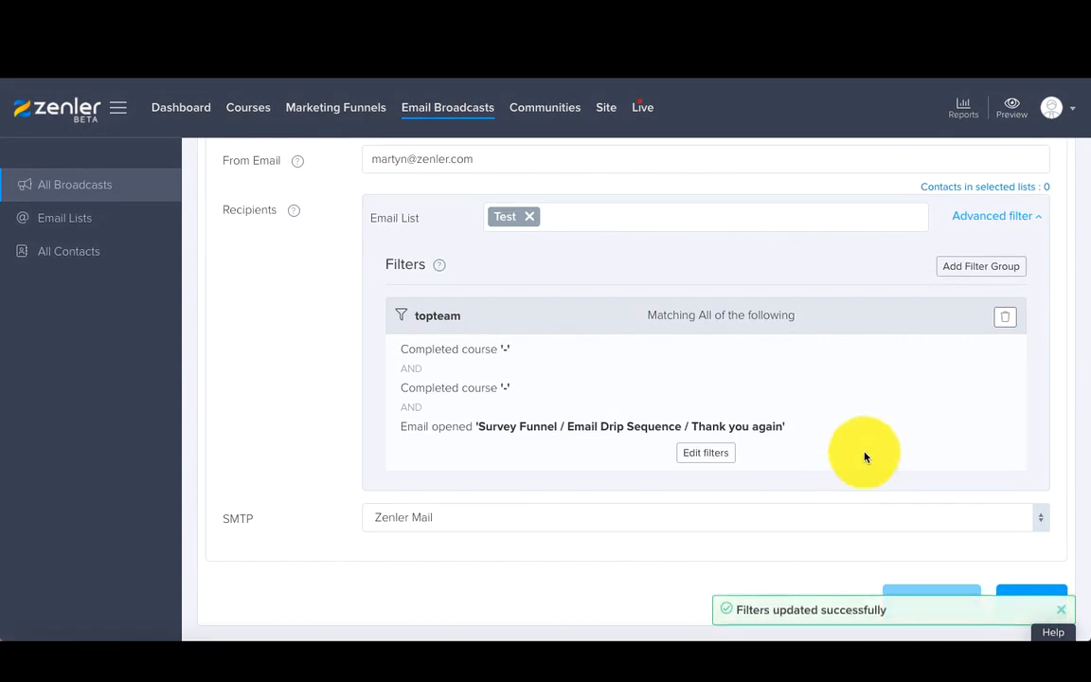
# Step: Add a second filter group named coupons, keeping its matching set to All
pyautogui.click(962, 268)
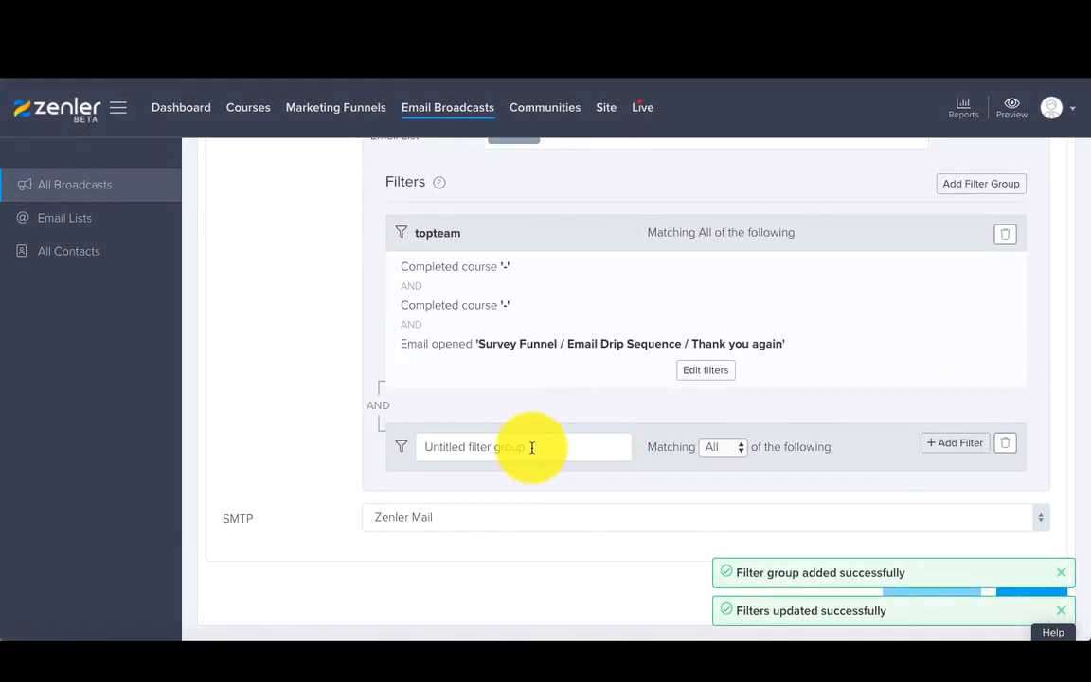
pyautogui.moveTo(531, 447); pyautogui.dragTo(421, 447)
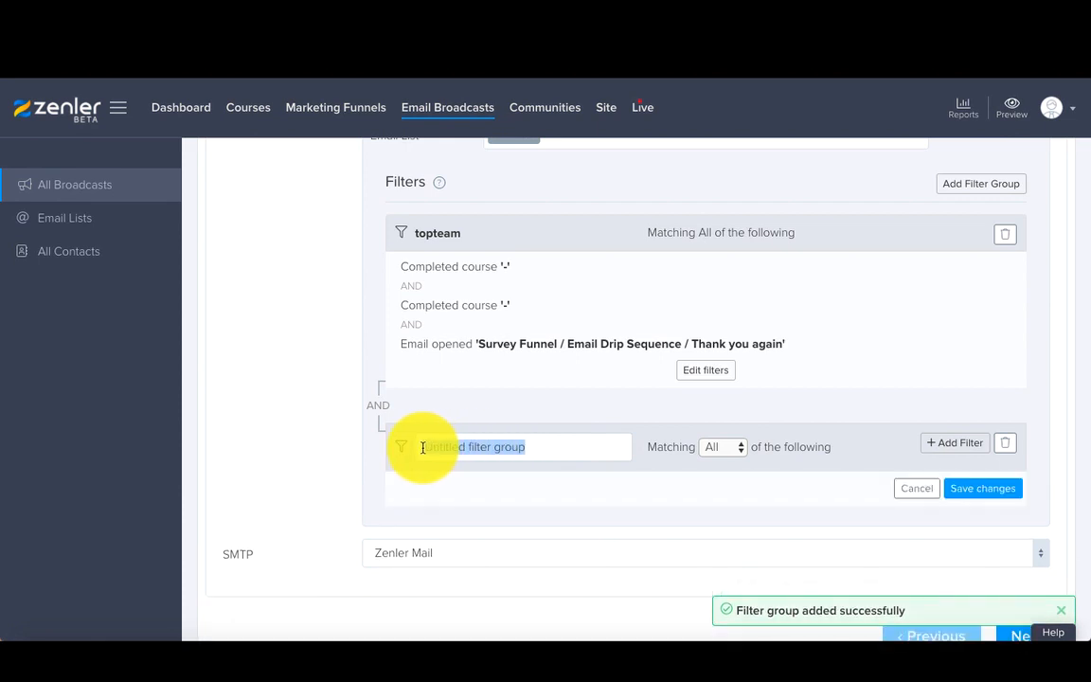
pyautogui.write('coupons')
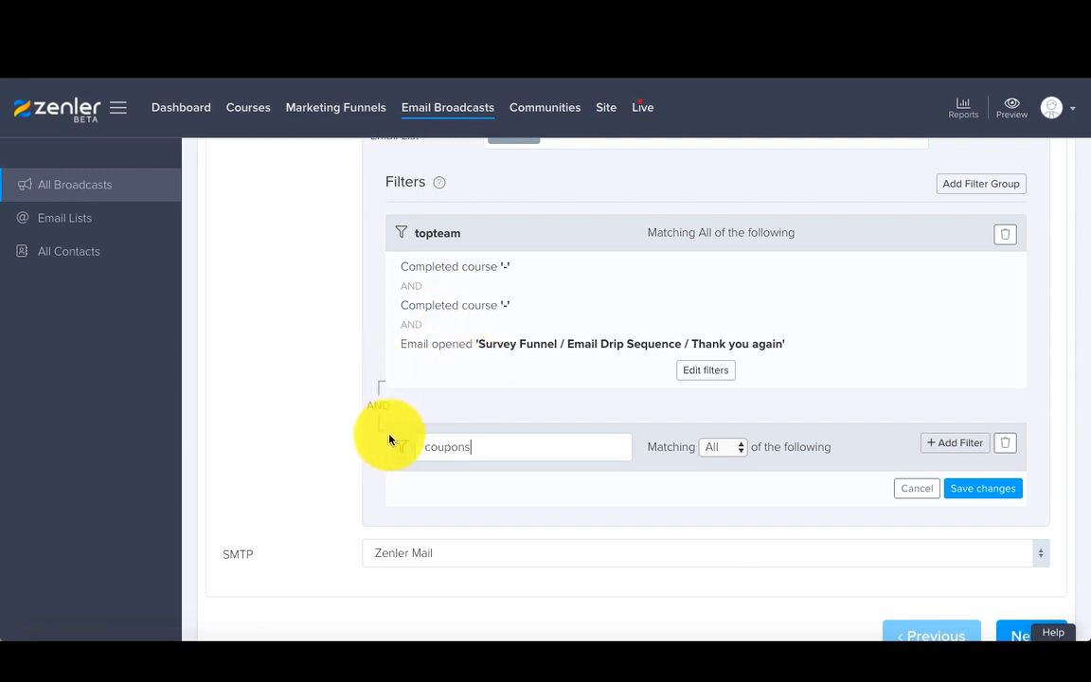
pyautogui.click(718, 453)
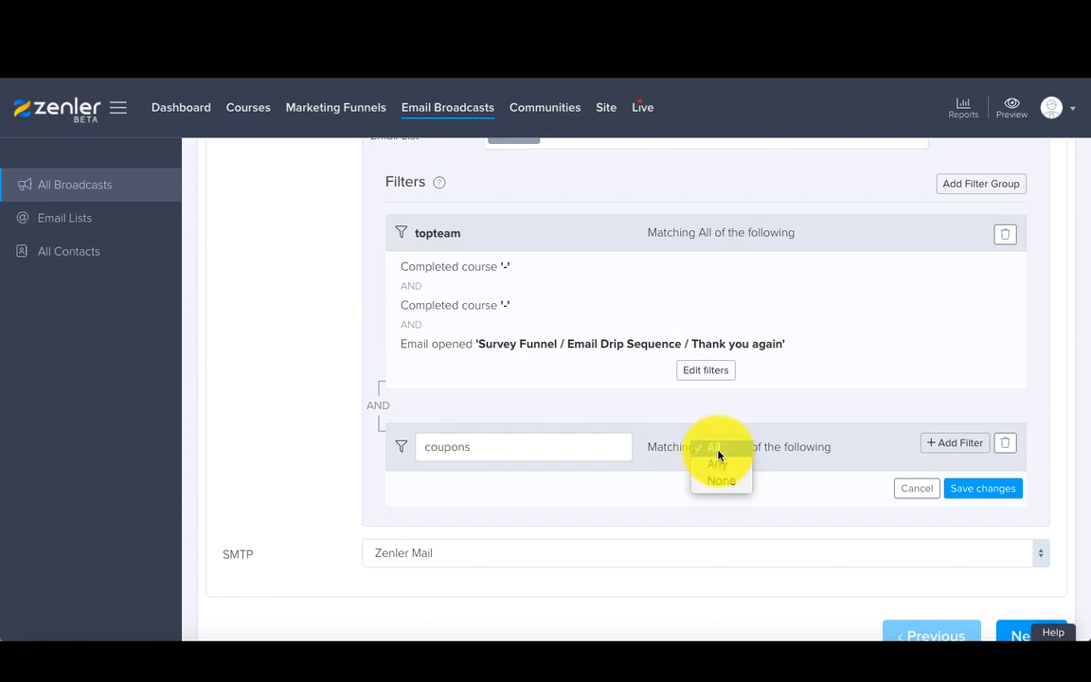
pyautogui.click(660, 468)
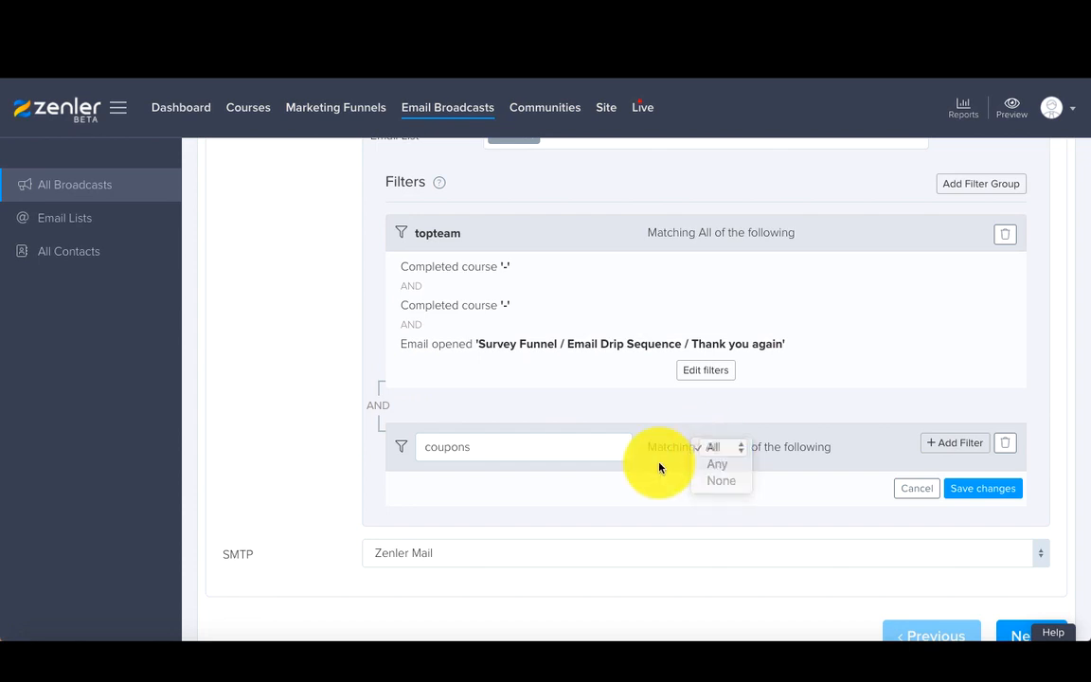
# Step: Add a User tag contains filter to the coupons group with the tag EASTERDEAL
pyautogui.click(959, 446)
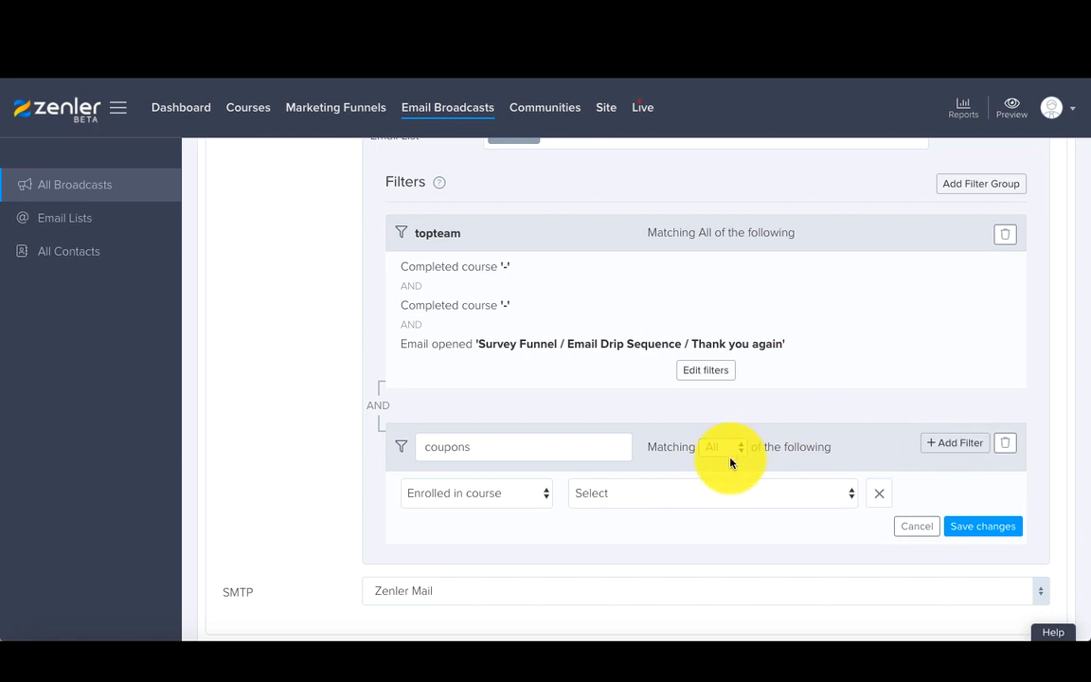
pyautogui.click(487, 497)
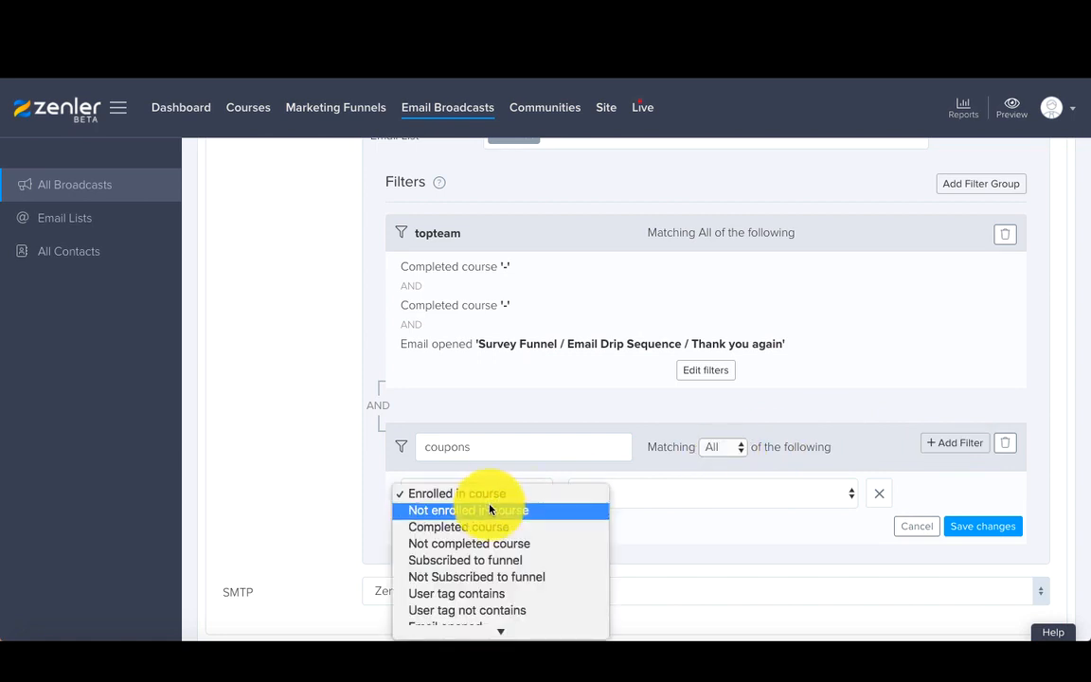
pyautogui.click(481, 593)
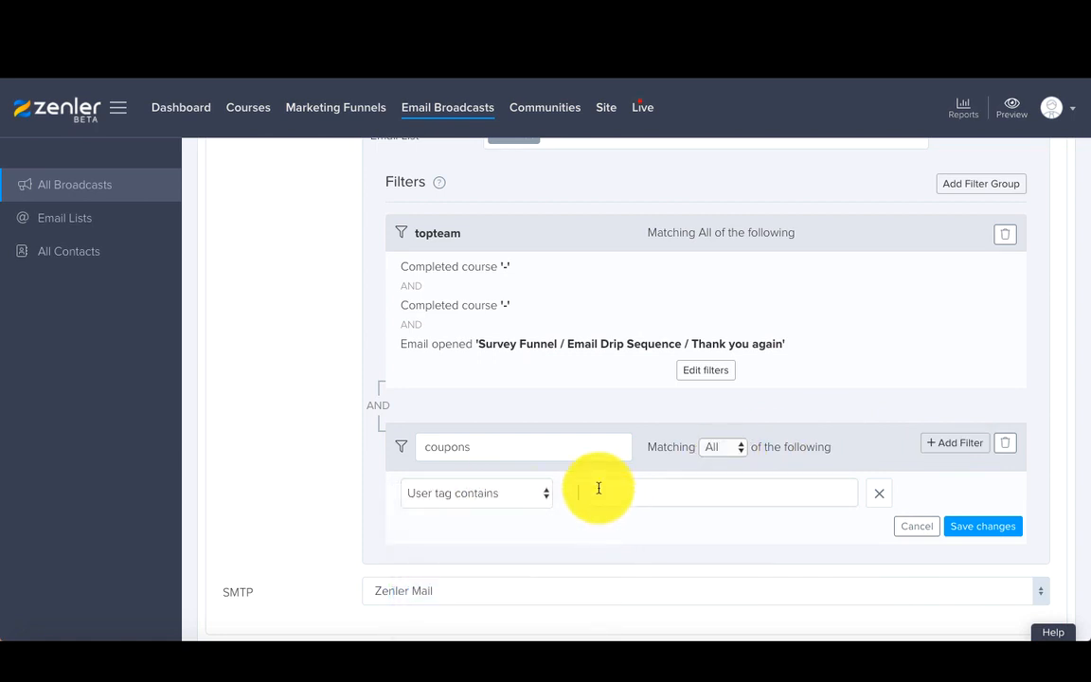
pyautogui.click(598, 487)
pyautogui.write('EASTERFR')
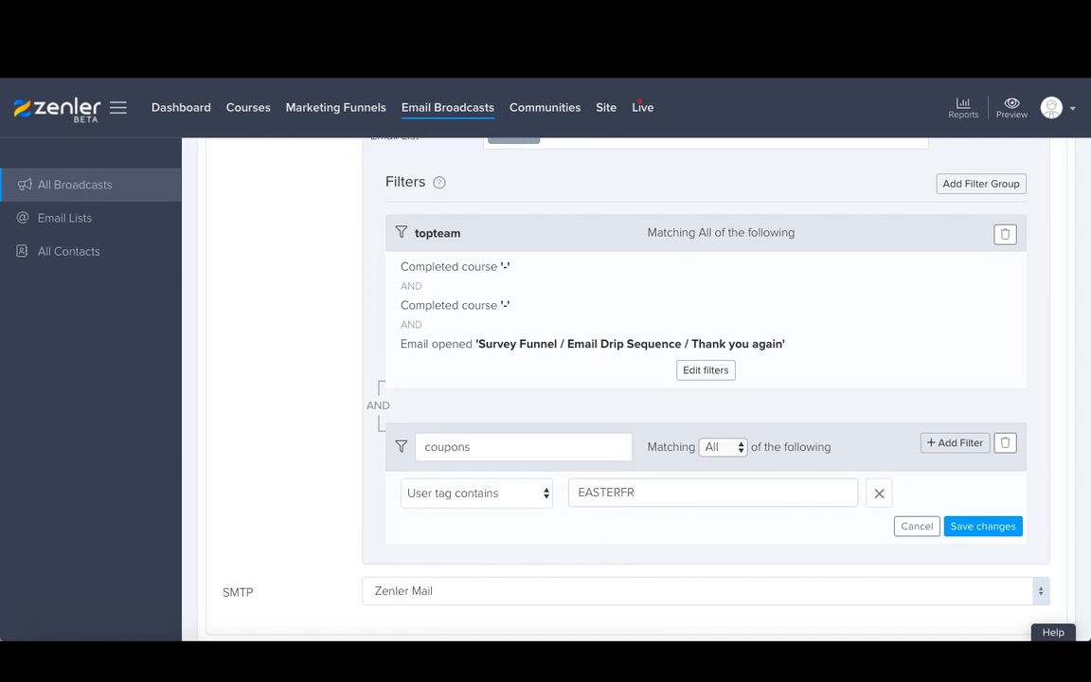
pyautogui.press('BackSpace')
pyautogui.write('DEAL')
# Step: Add another User tag contains filter to the coupons group with the tag BLACKFRIDAY
pyautogui.click(956, 444)
pyautogui.click(530, 545)
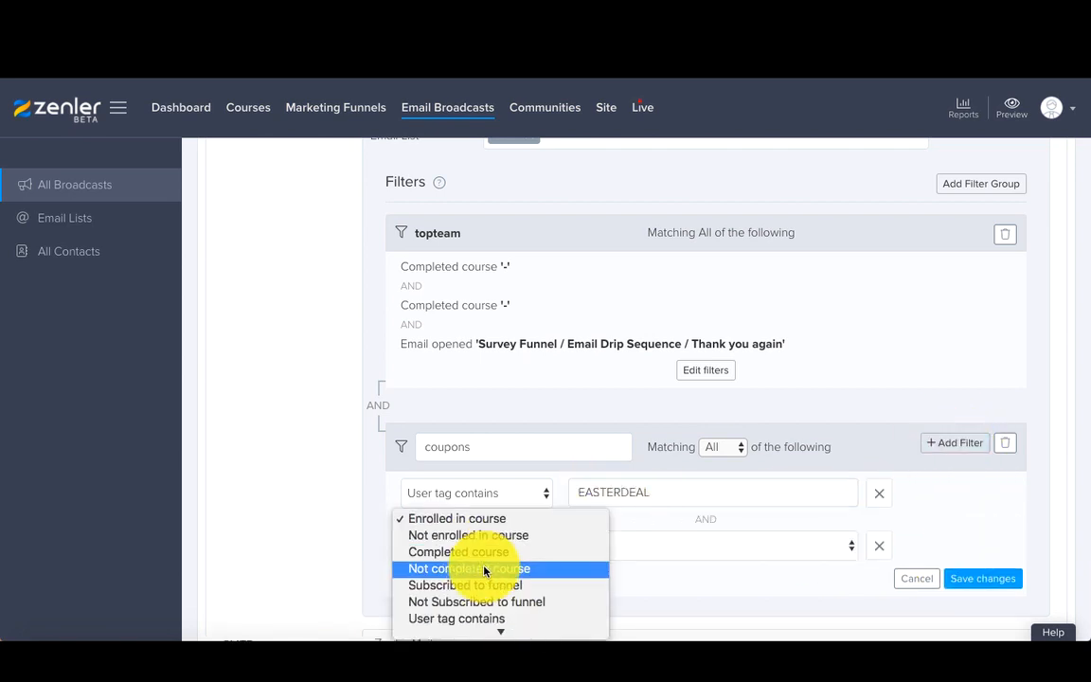
pyautogui.click(468, 617)
pyautogui.click(589, 551)
pyautogui.write('BL')
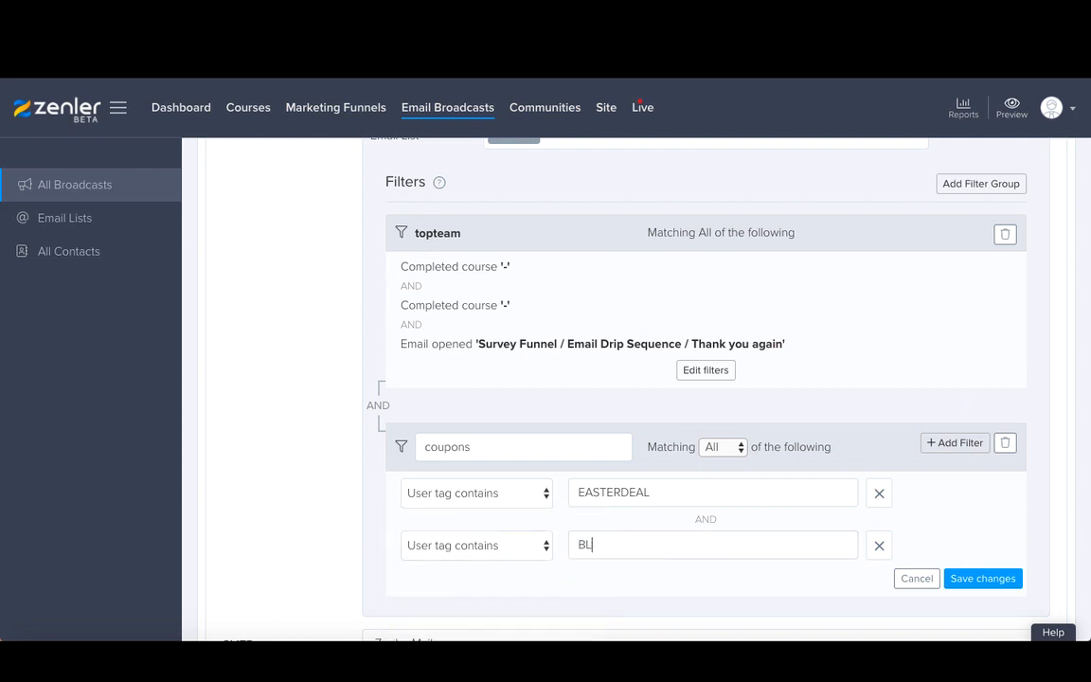
pyautogui.write('ACKFRIDAY')
pyautogui.scroll(-2, 679, 541)
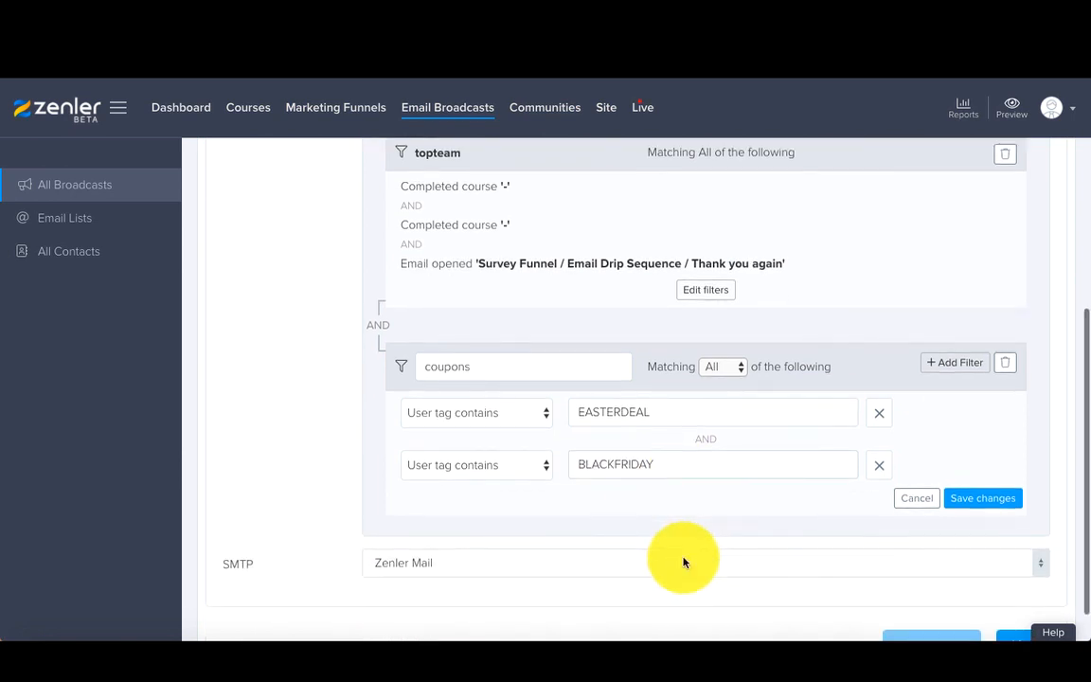
pyautogui.click(951, 362)
pyautogui.click(478, 517)
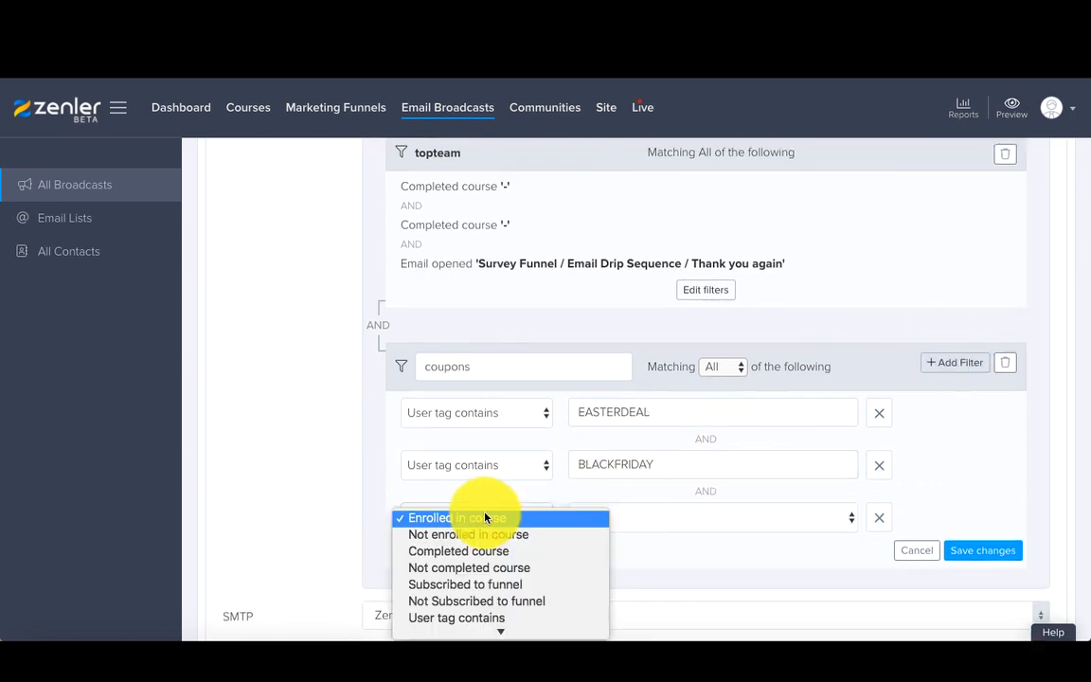
pyautogui.scroll(-2, 470, 574)
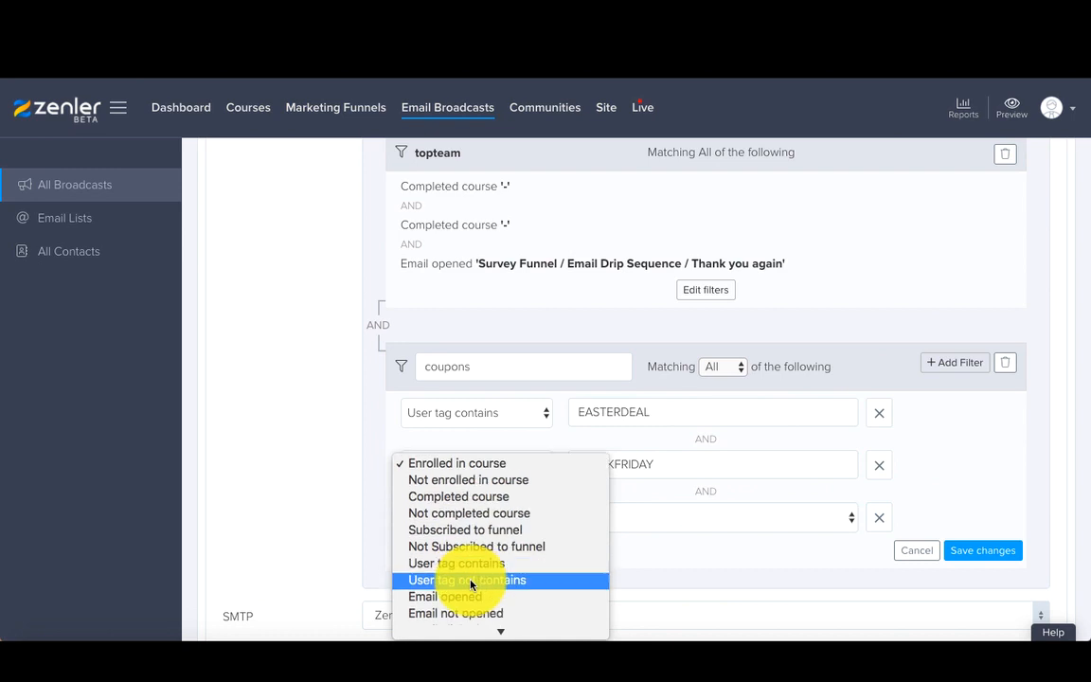
pyautogui.scroll(-5, 471, 585)
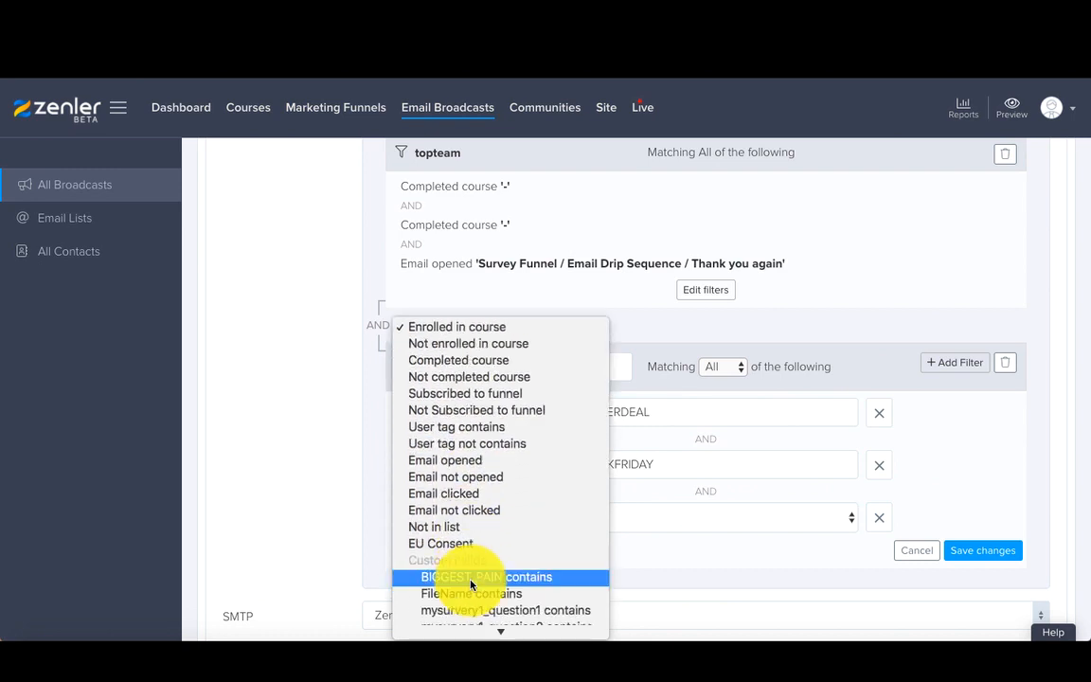
pyautogui.scroll(-1, 471, 584)
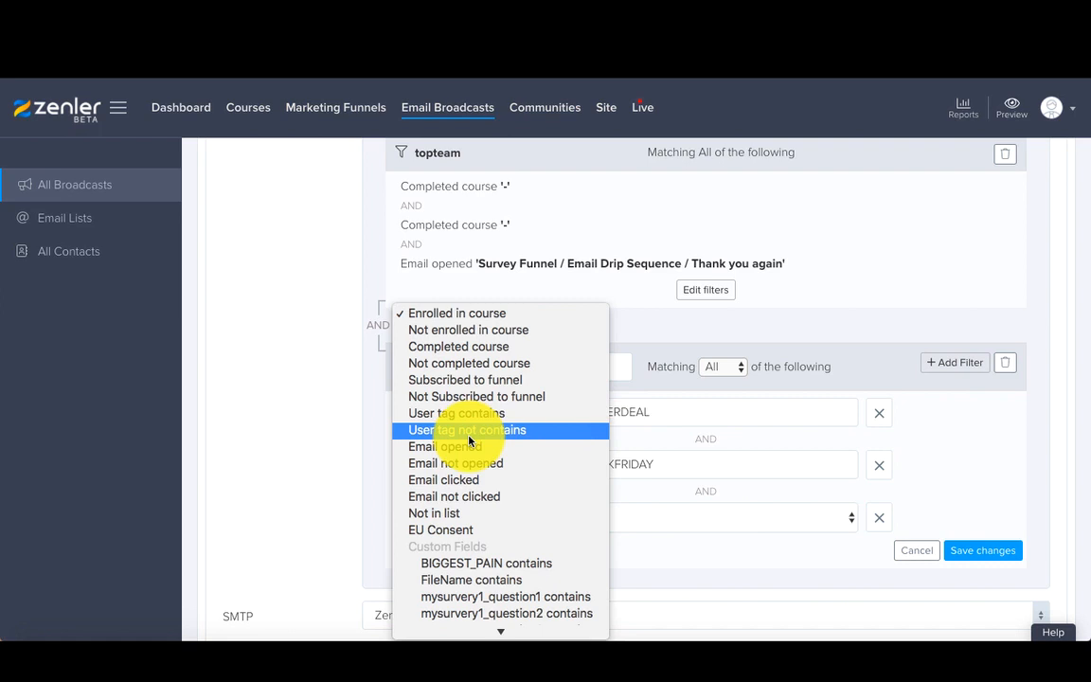
pyautogui.click(970, 461)
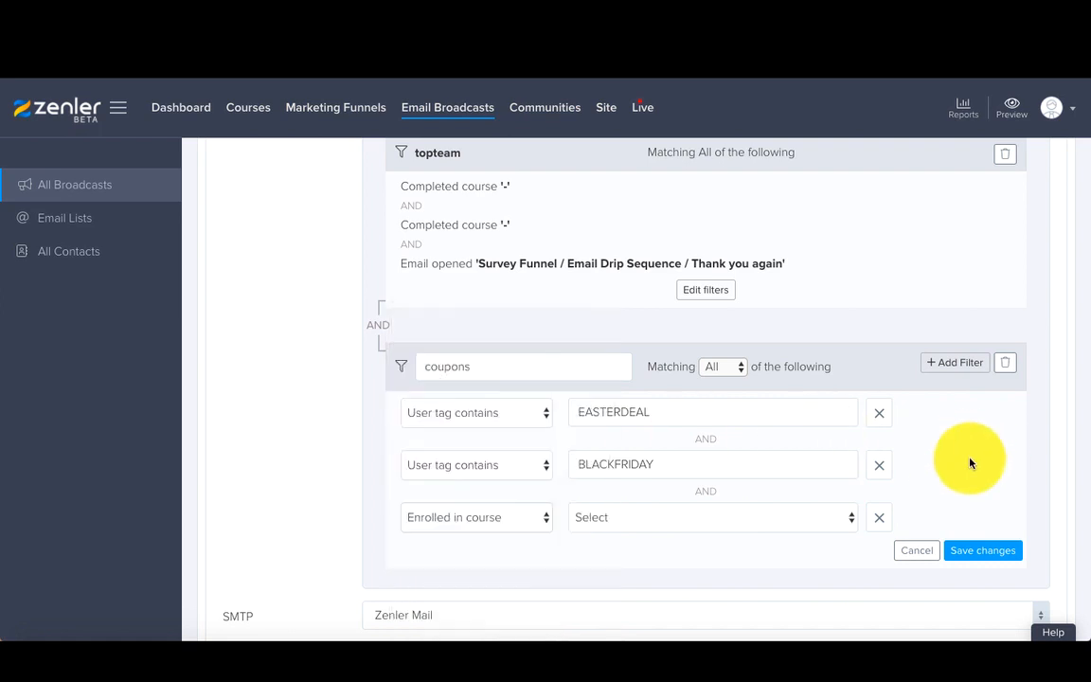
pyautogui.click(881, 516)
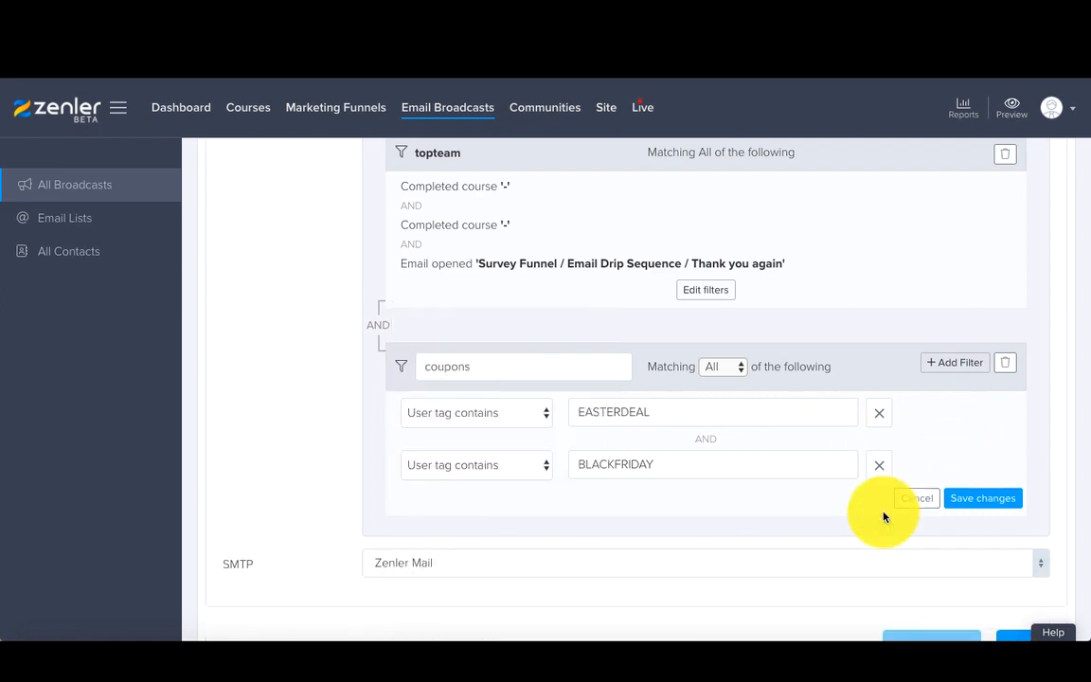
# Step: Set the coupons group's matching to Any of the following and save its filters
pyautogui.click(980, 494)
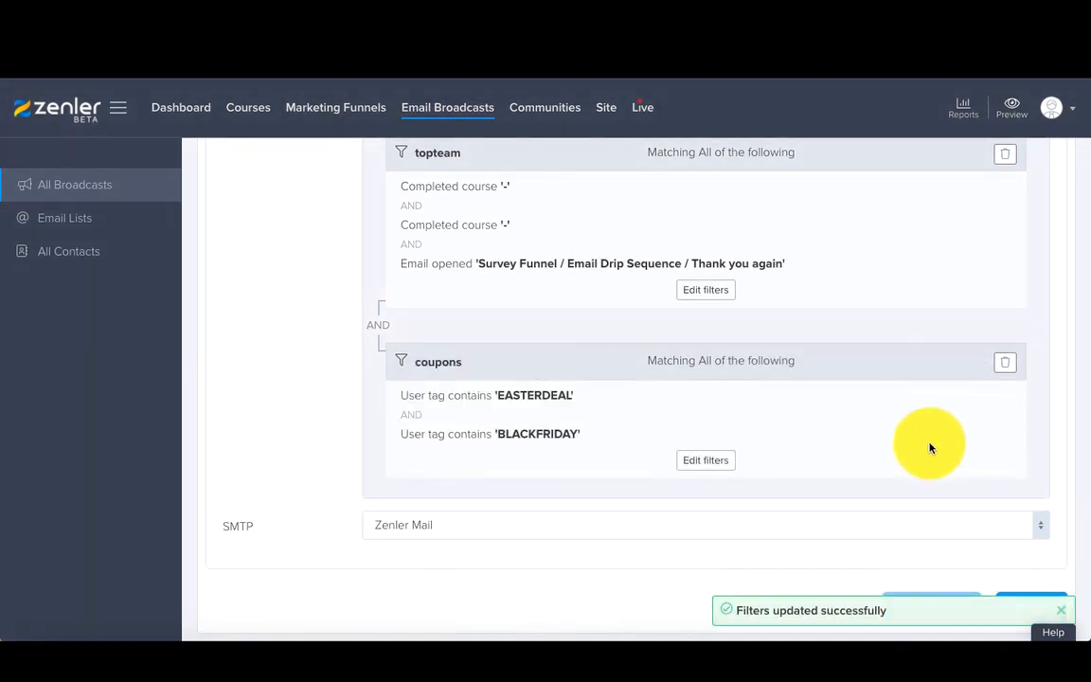
pyautogui.click(708, 462)
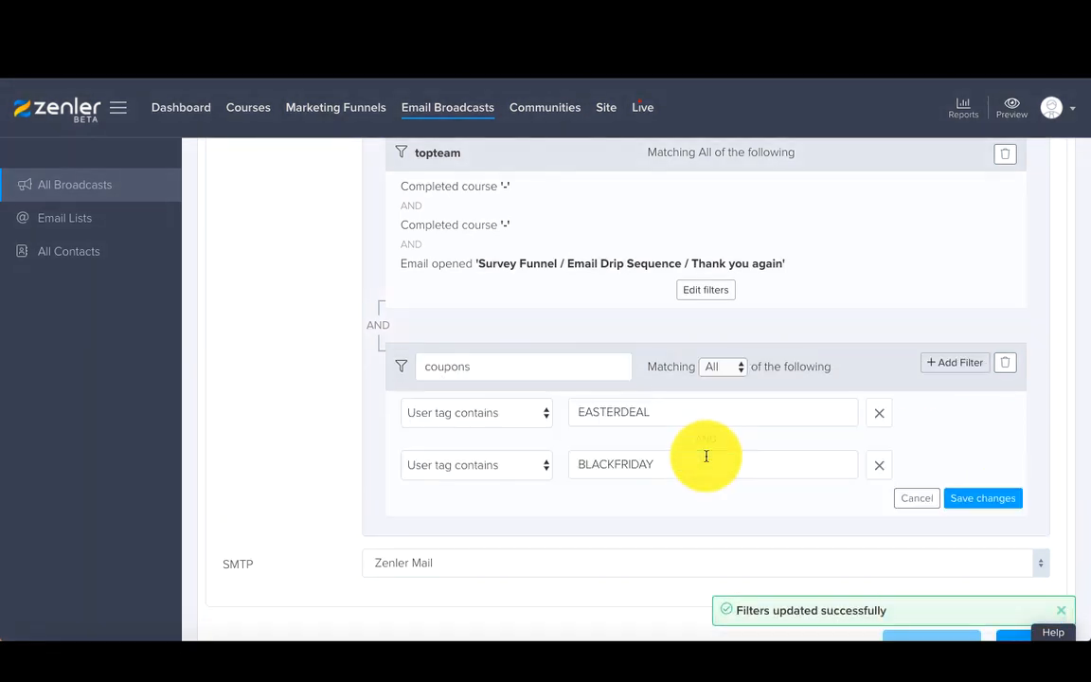
pyautogui.click(716, 368)
pyautogui.click(717, 383)
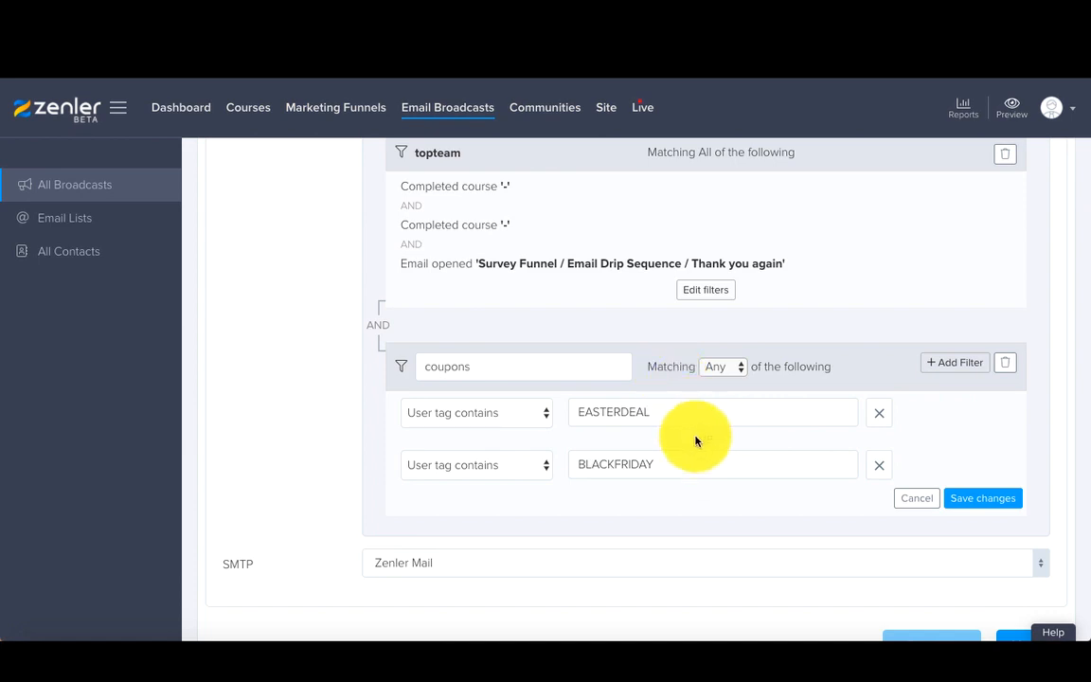
pyautogui.click(720, 370)
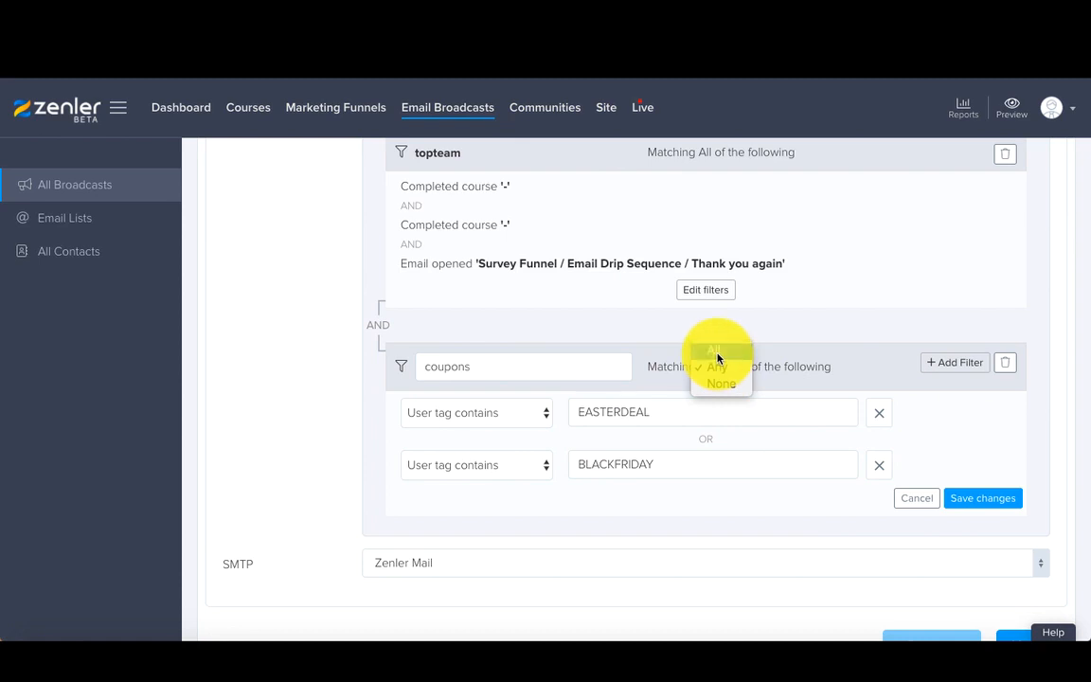
pyautogui.click(720, 358)
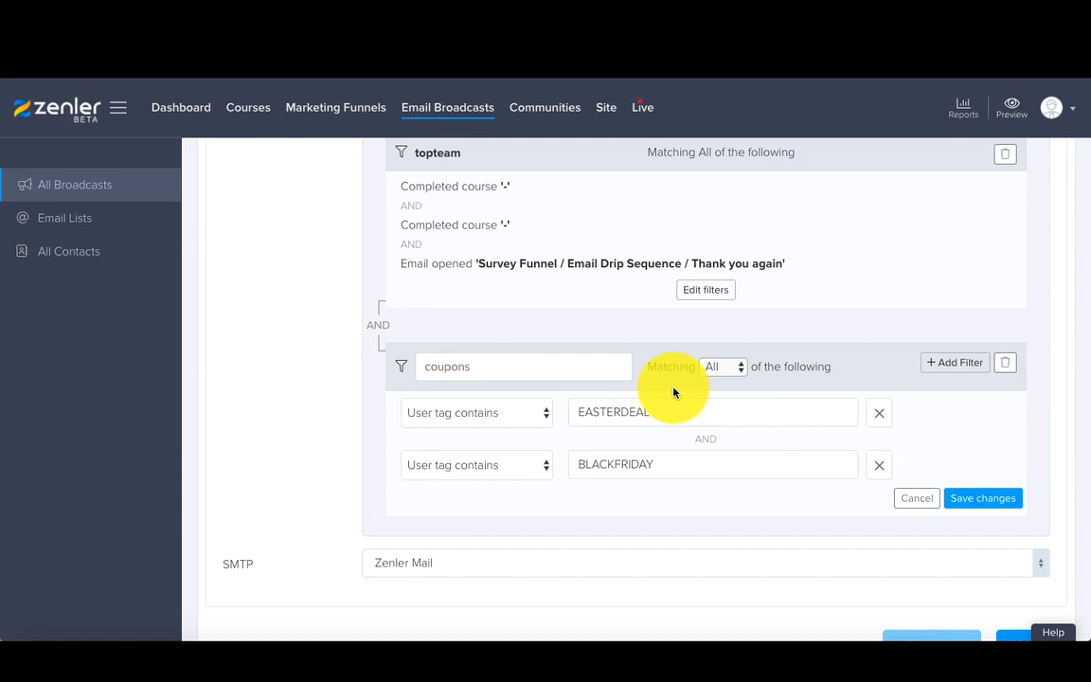
pyautogui.click(719, 369)
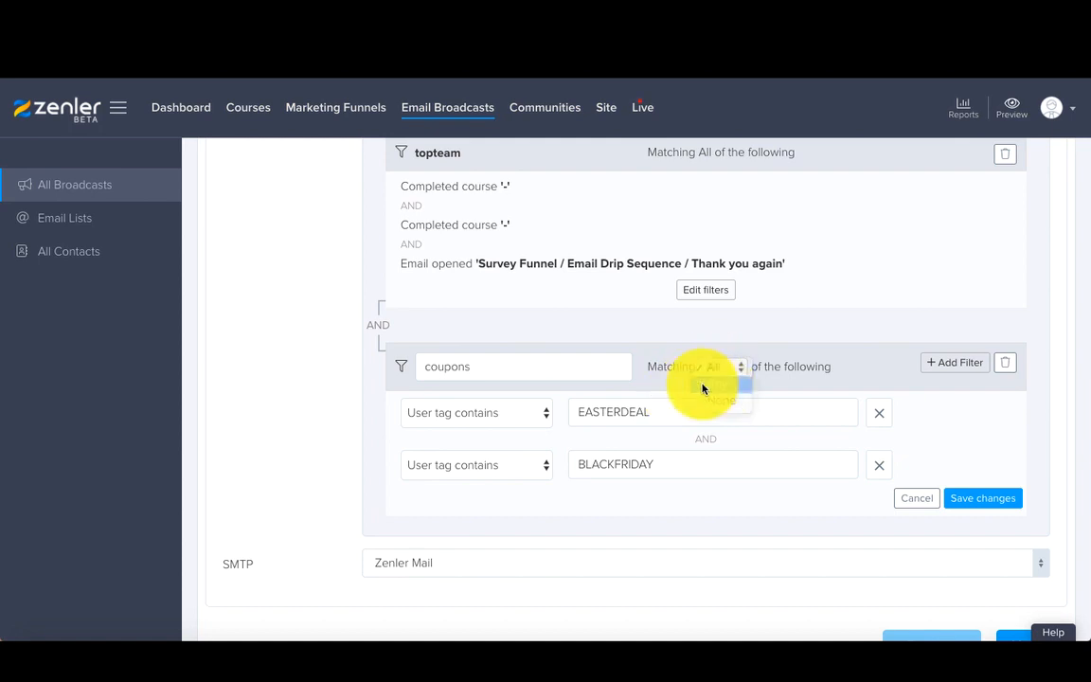
pyautogui.click(703, 387)
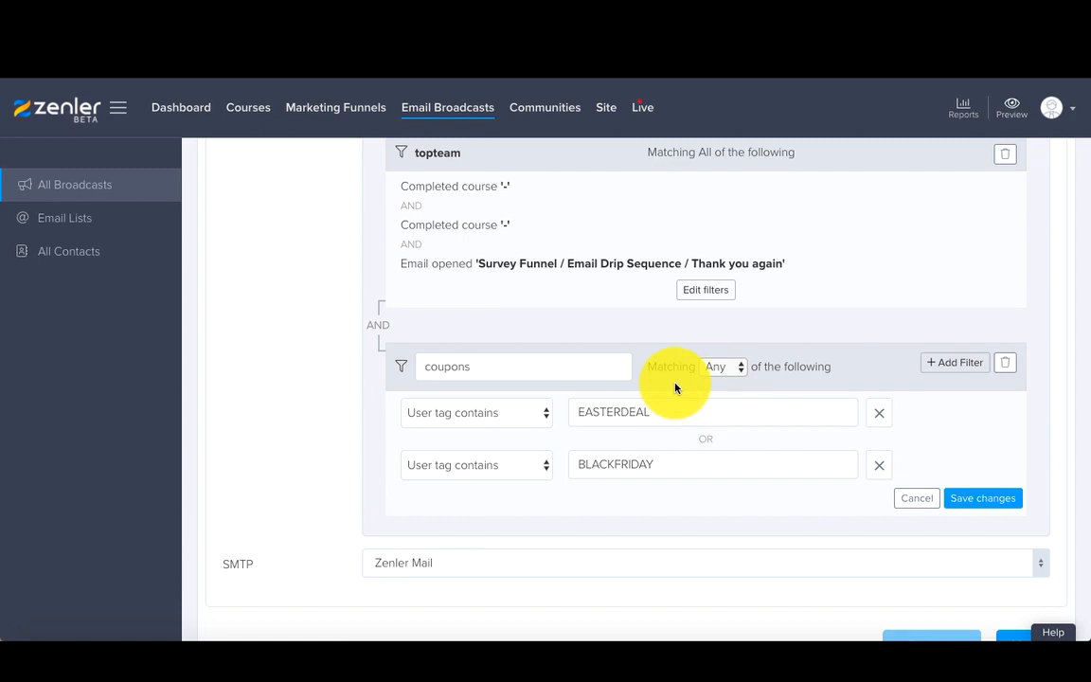
pyautogui.click(971, 499)
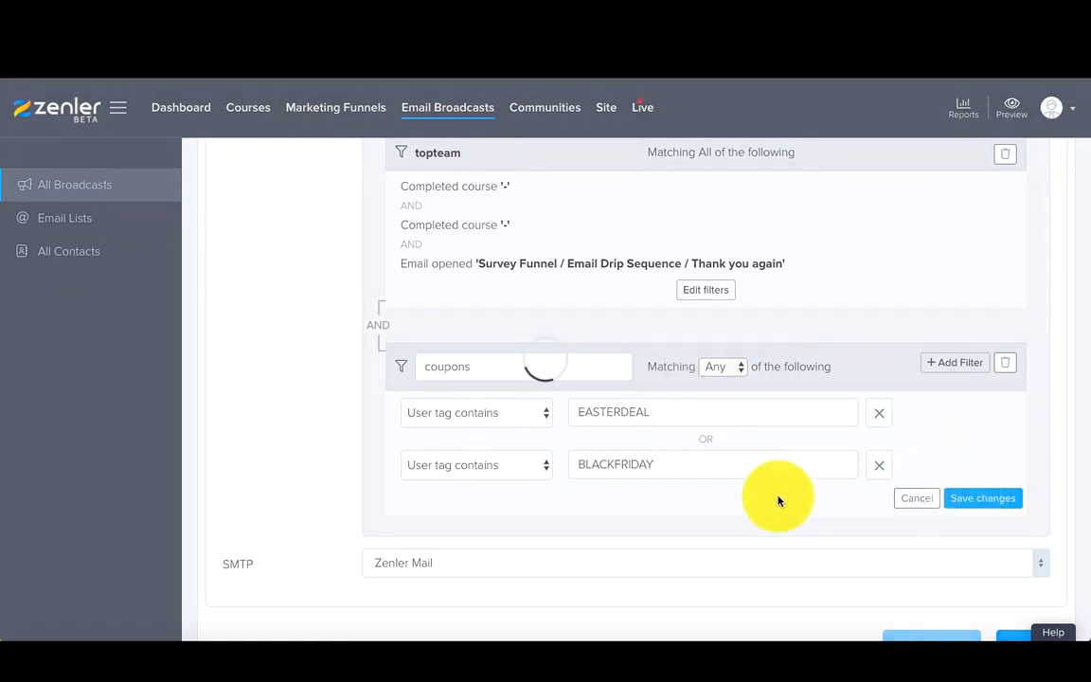
# Step: Review the topteam and coupons filter groups in the recipients section
pyautogui.scroll(3, 694, 504)
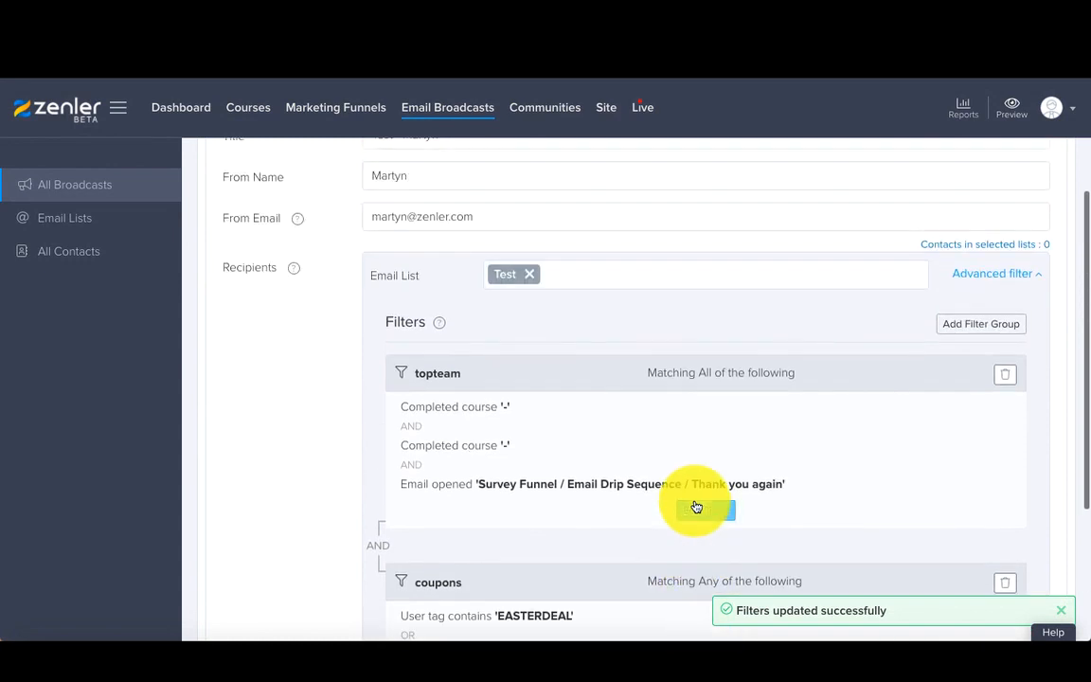
pyautogui.scroll(1, 694, 507)
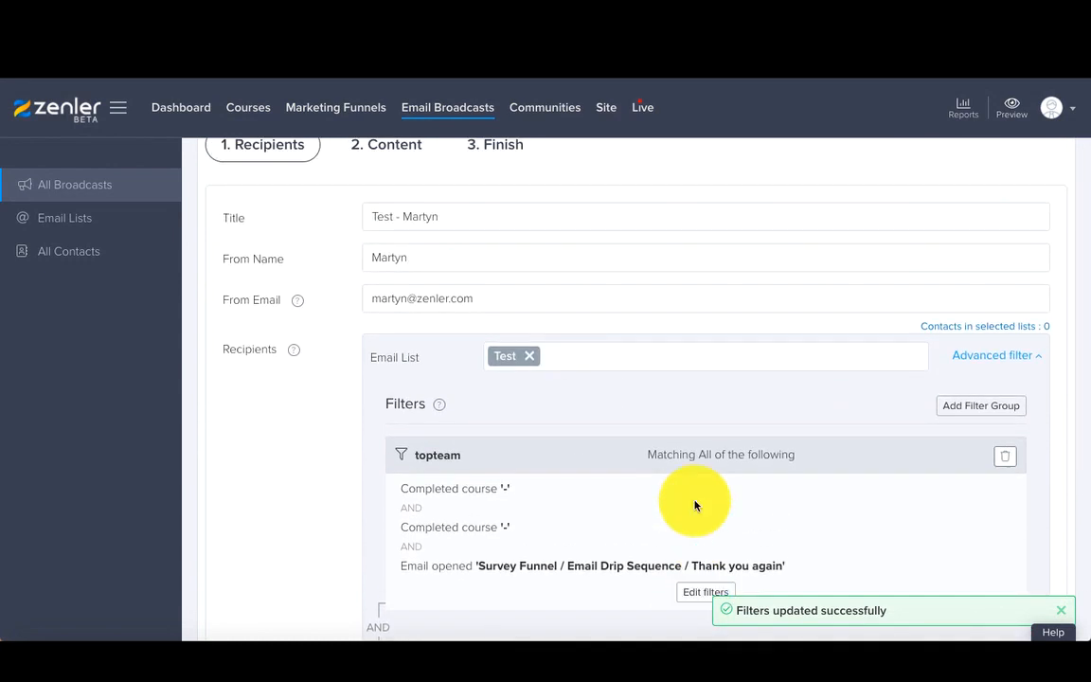
pyautogui.scroll(-3, 694, 505)
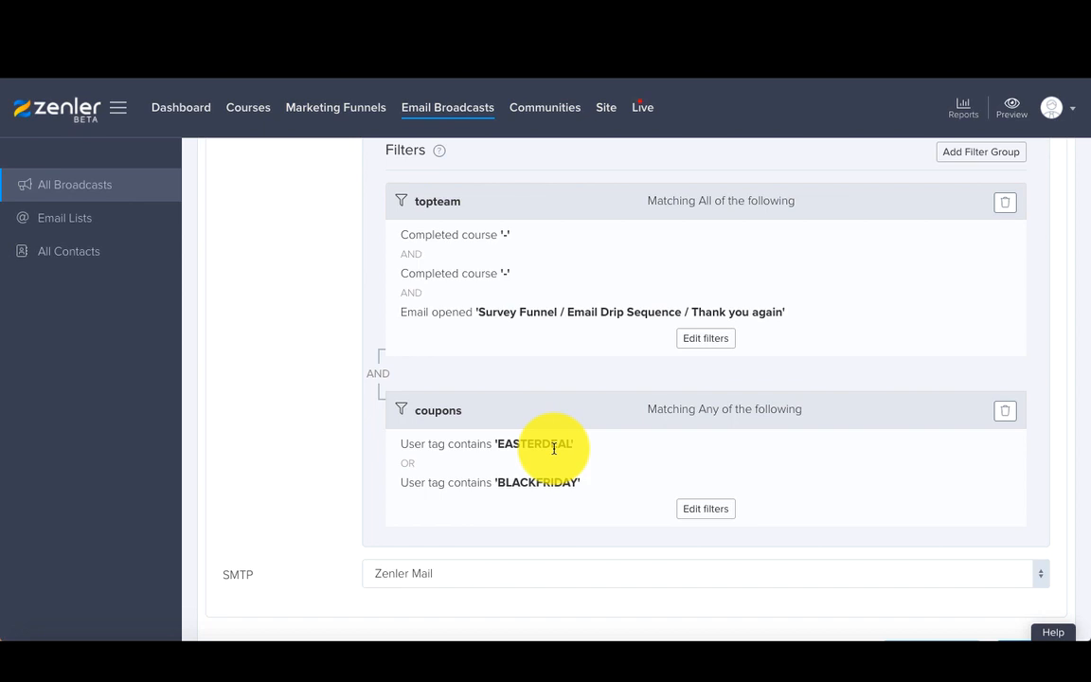
pyautogui.scroll(-1, 554, 448)
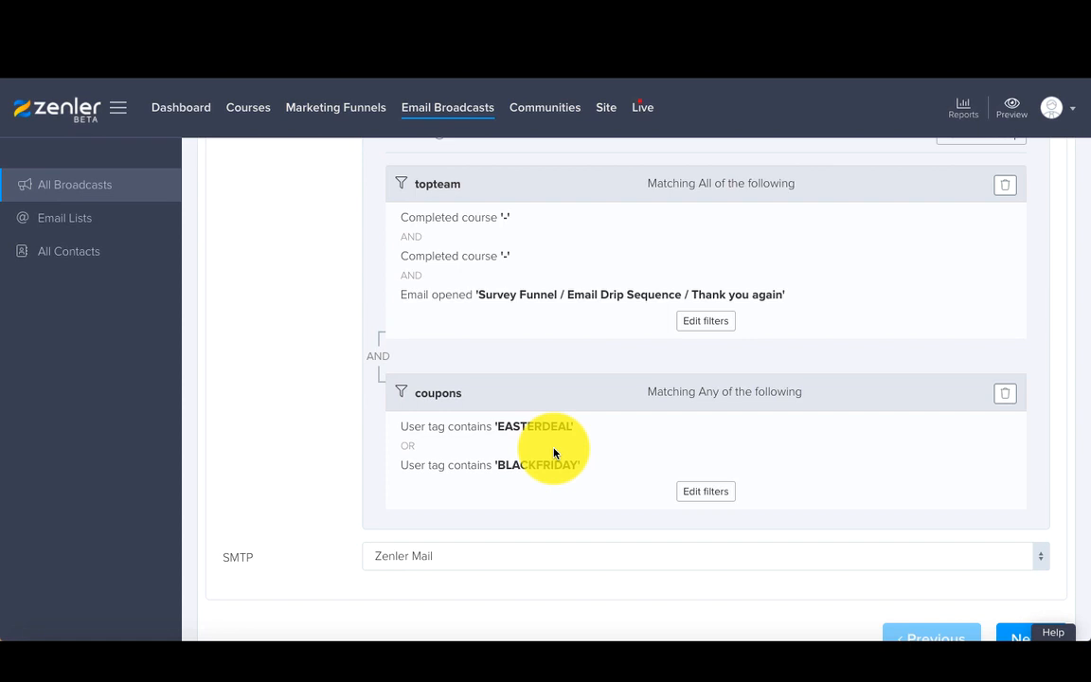
pyautogui.scroll(3, 554, 453)
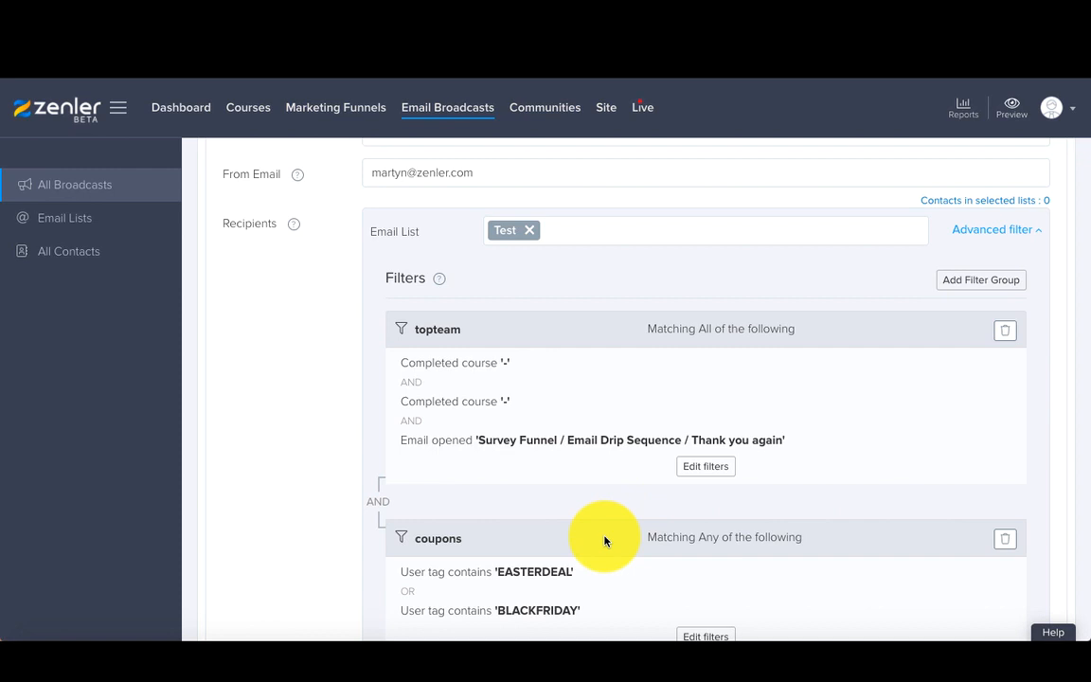
pyautogui.scroll(1, 605, 540)
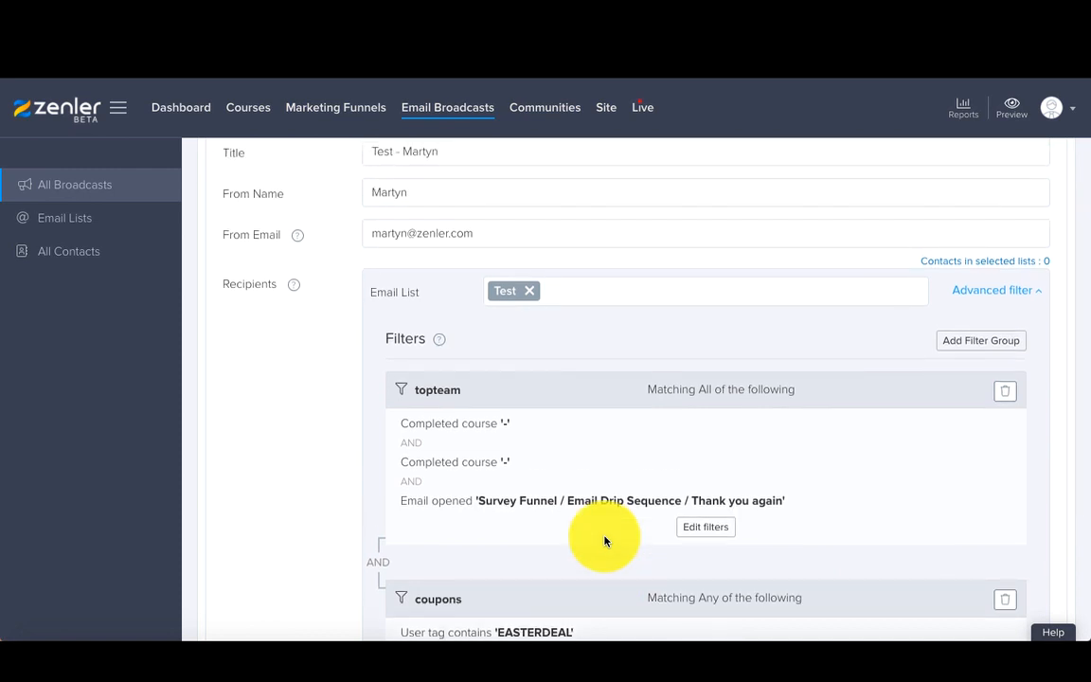